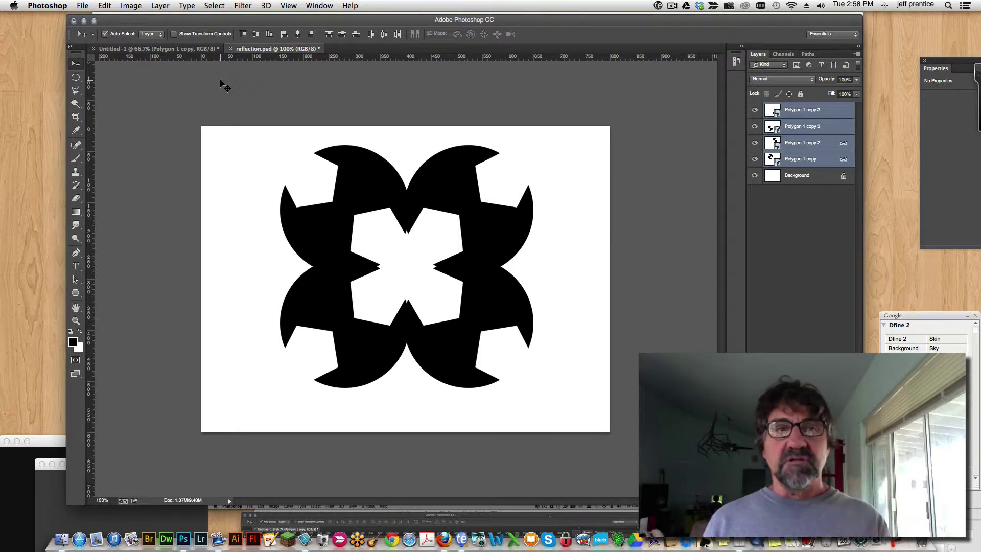
Create an 800 x 600 pixel web document and copy the four polygon layers from reflection.psd into it, roughly centred
key("super+n")
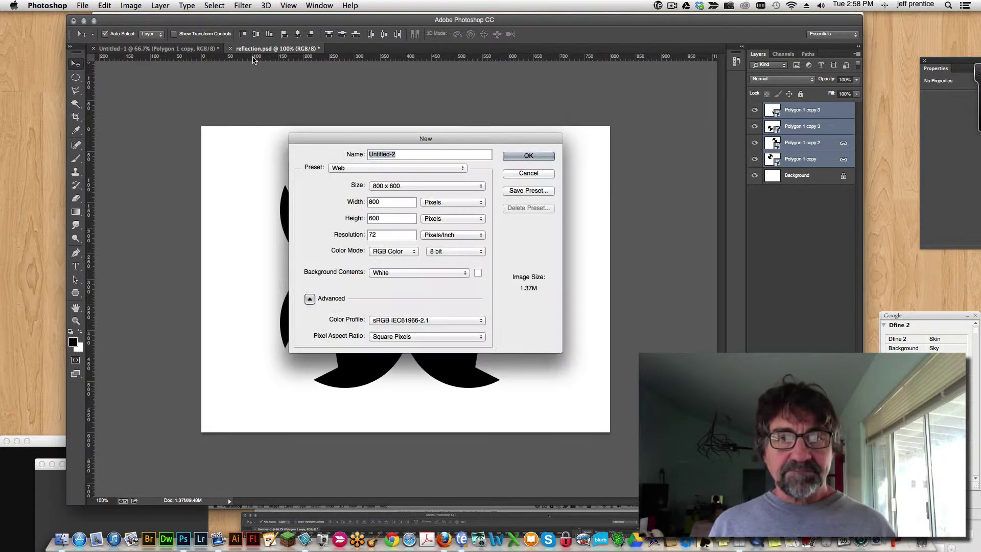
left_click(522, 157)
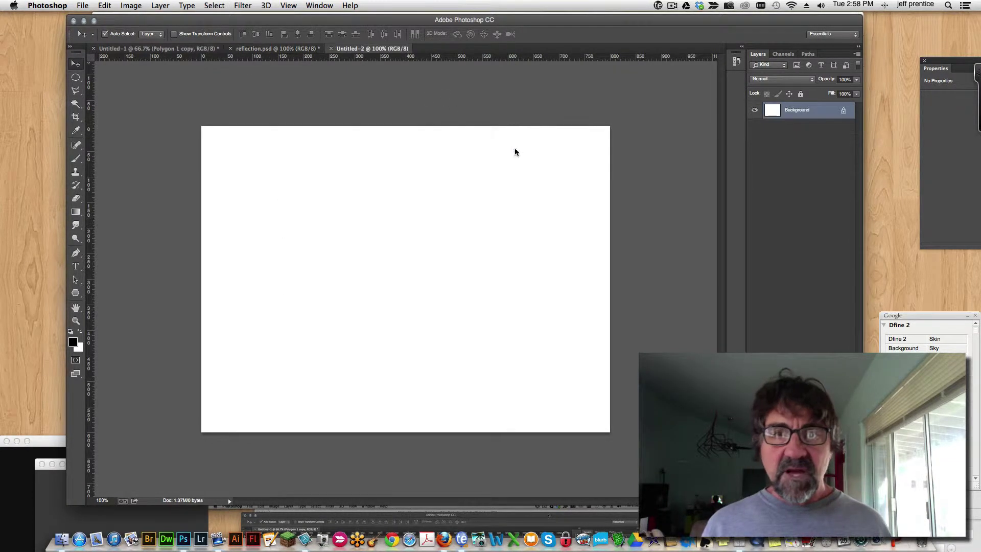
left_click(268, 50)
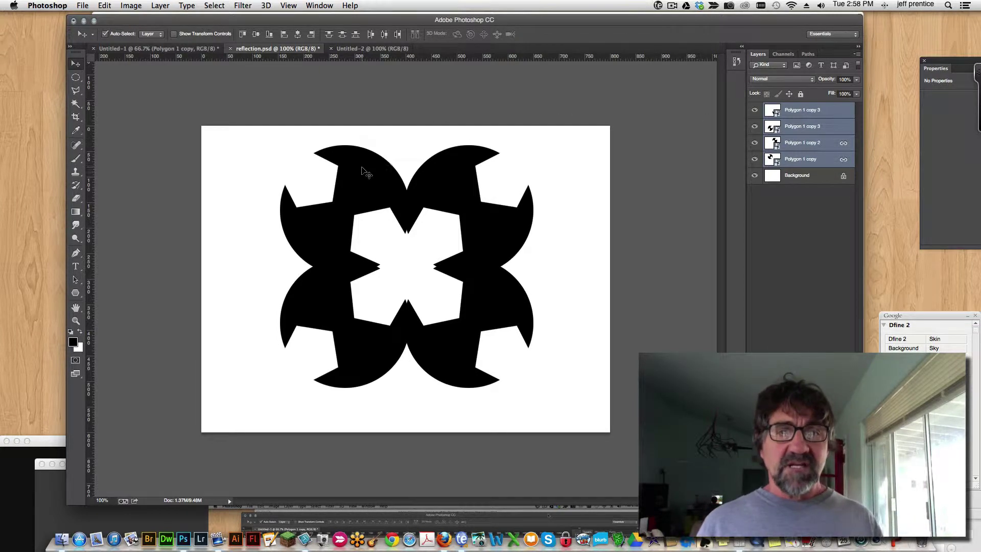
left_click_drag(361, 172, 378, 49)
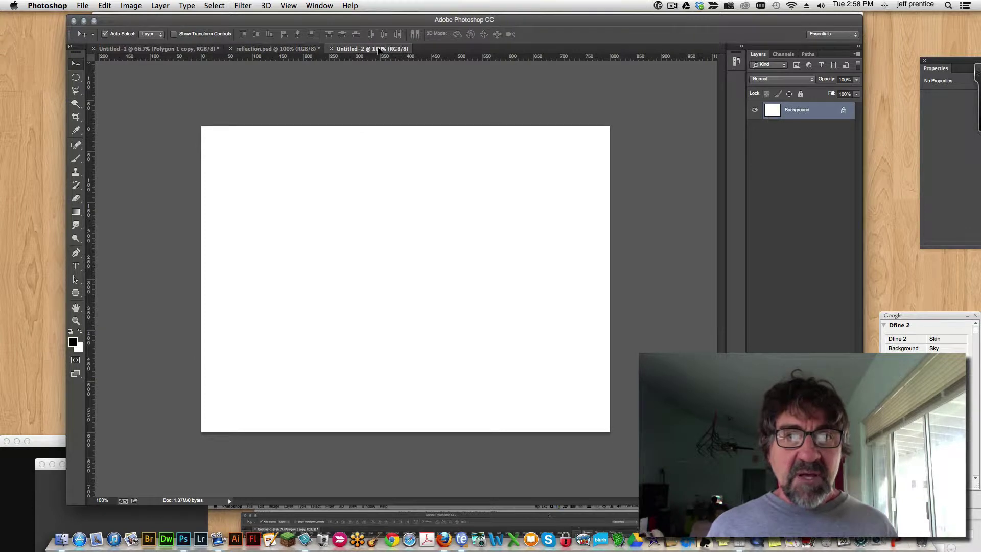
left_click_drag(408, 164, 372, 183)
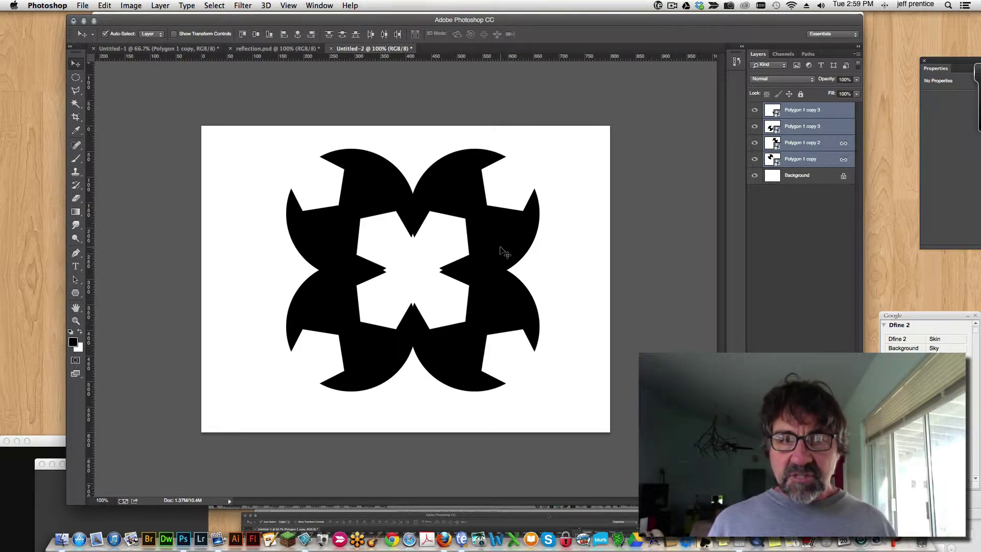
left_click_drag(501, 249, 504, 248)
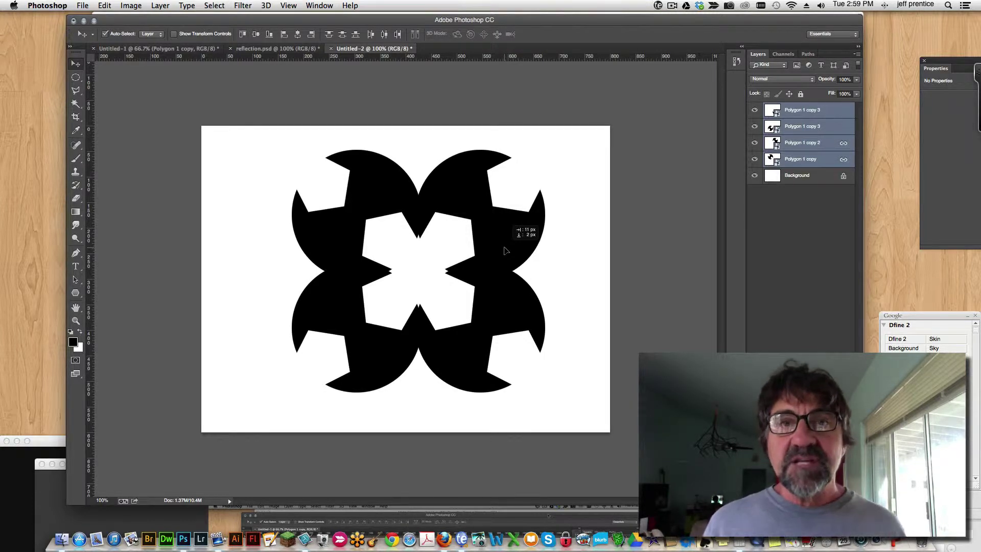
left_click_drag(505, 250, 505, 251)
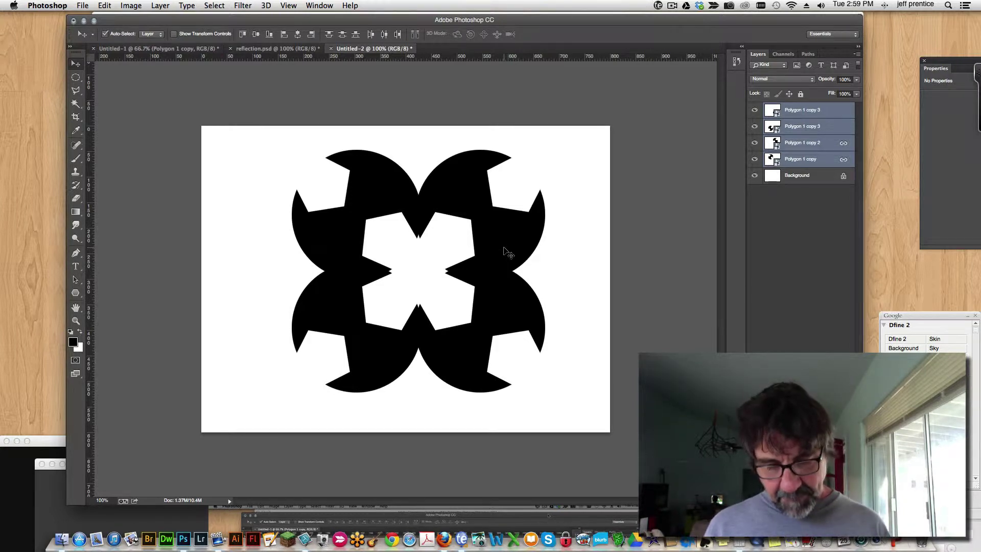
Scale the copied four-layer motif up to about 175% so it extends past the canvas edges
key("super+t")
left_click_drag(542, 148, 592, 104)
left_click_drag(292, 393, 198, 482)
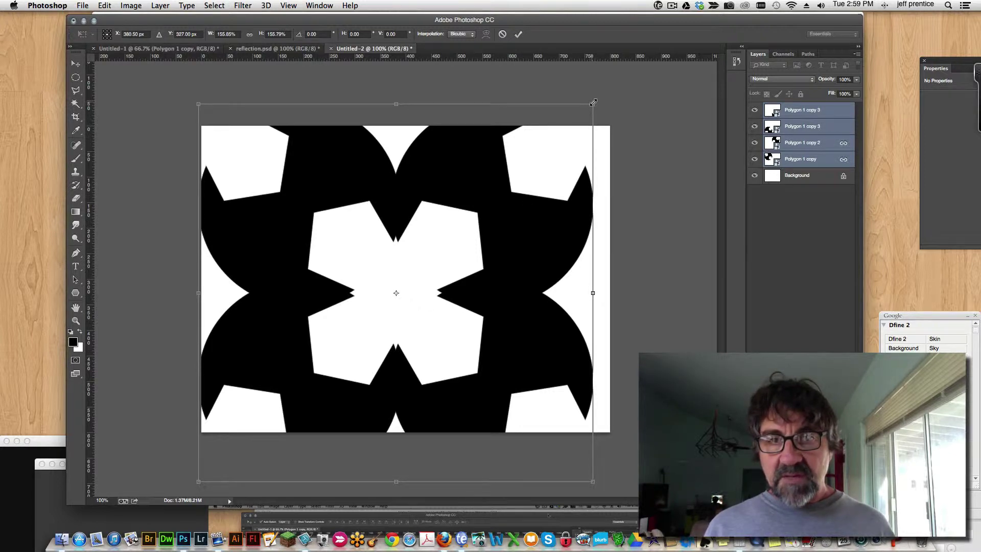
left_click_drag(592, 104, 642, 82)
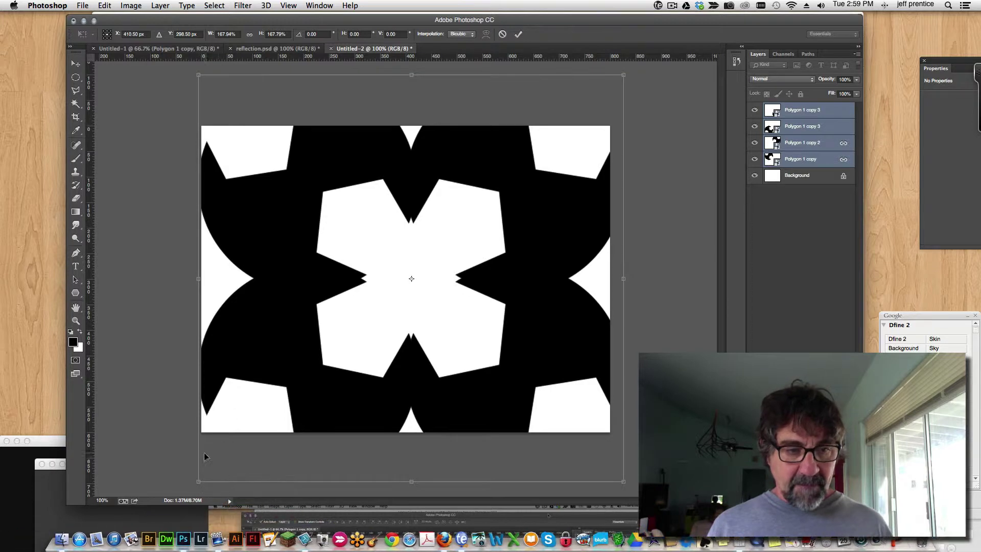
left_click_drag(195, 479, 173, 492)
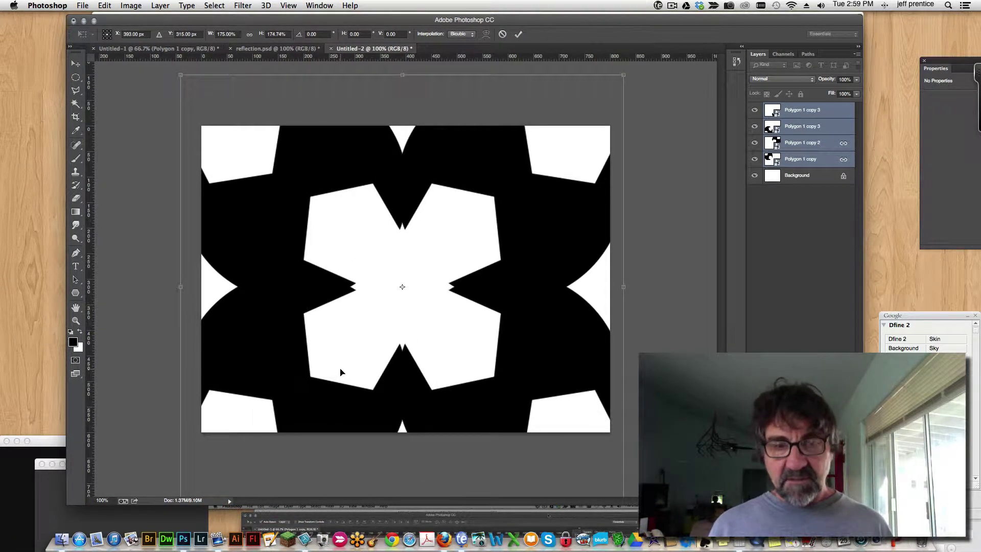
Nudge the enlarged motif to the canvas centre at X 397 px, Y 299 px and apply the transform
key("shift+Up")
key("shift+Up")
key("Up")
key("Up")
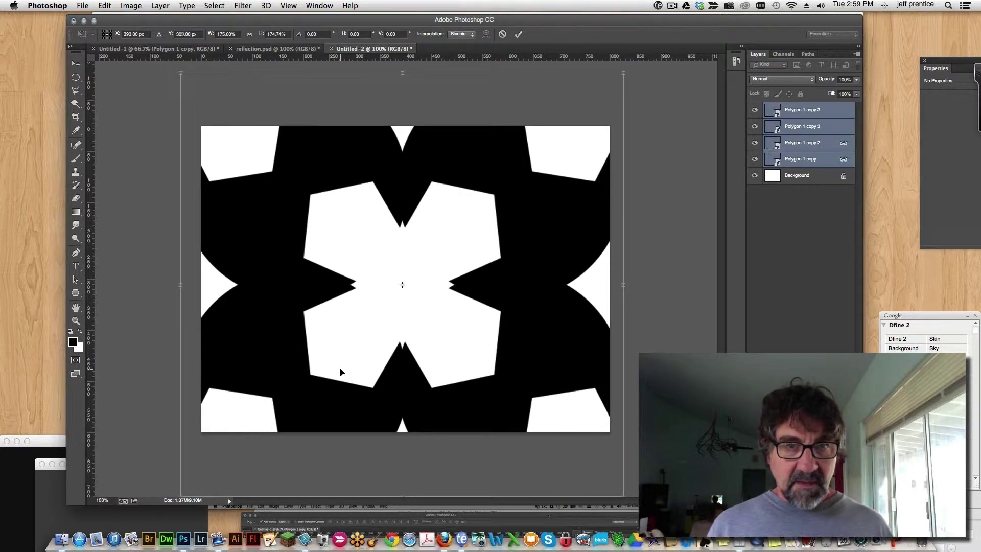
key("Up")
key("Right")
key("Right")
key("Right")
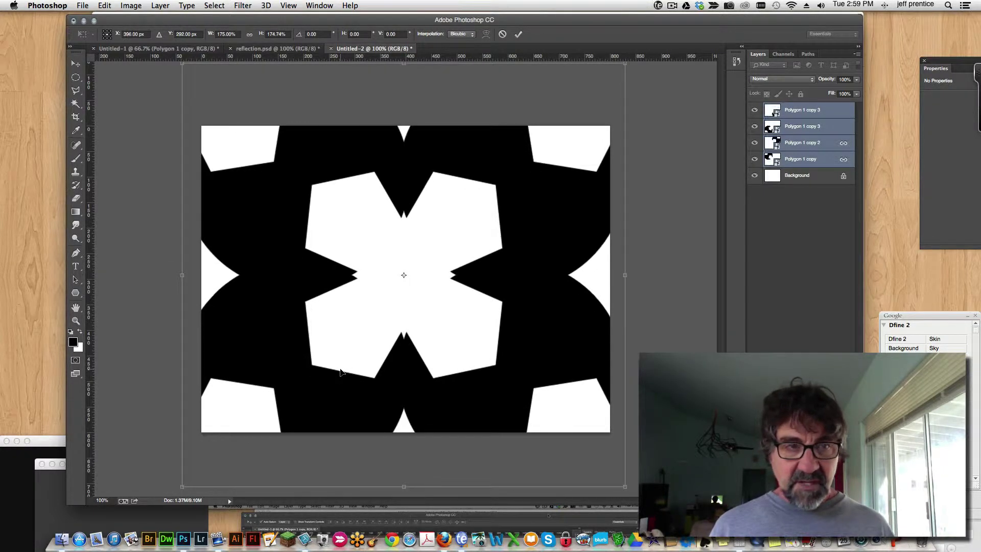
key("Down")
key("Down")
key("Down")
key("Down")
key("Down")
key("Down")
key("Down")
key("Right")
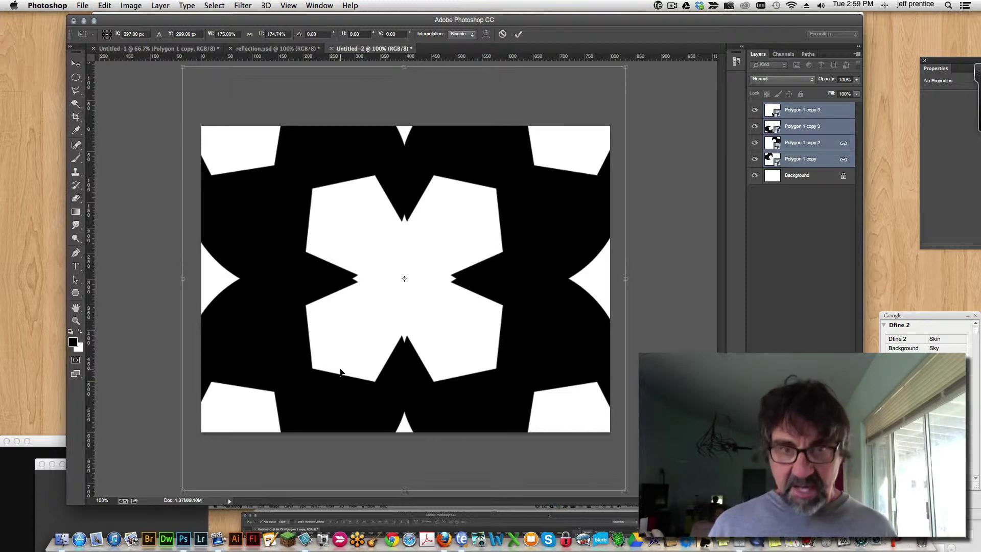
key("Return")
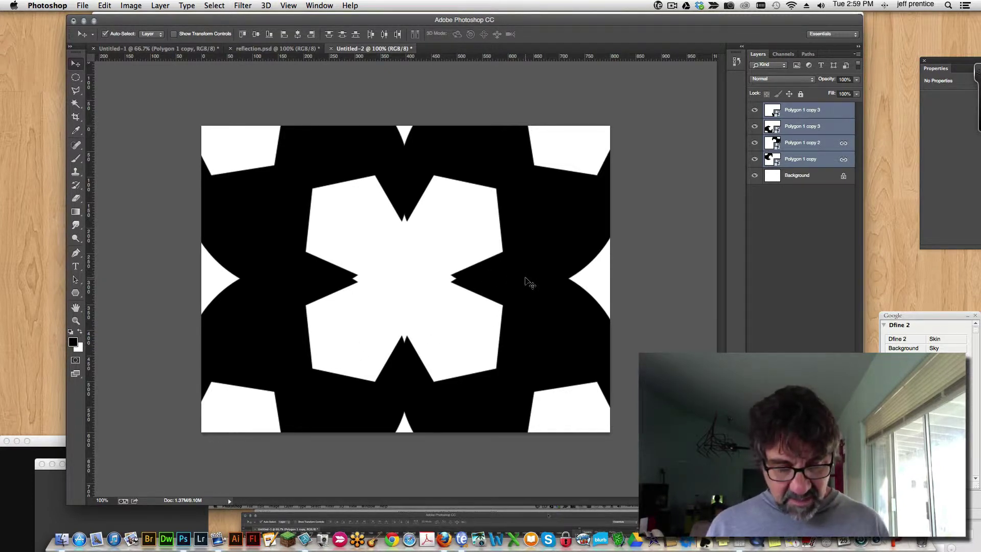
Duplicate the four motif layers and scale the copies down to about 25%
left_click_drag(525, 281, 515, 282)
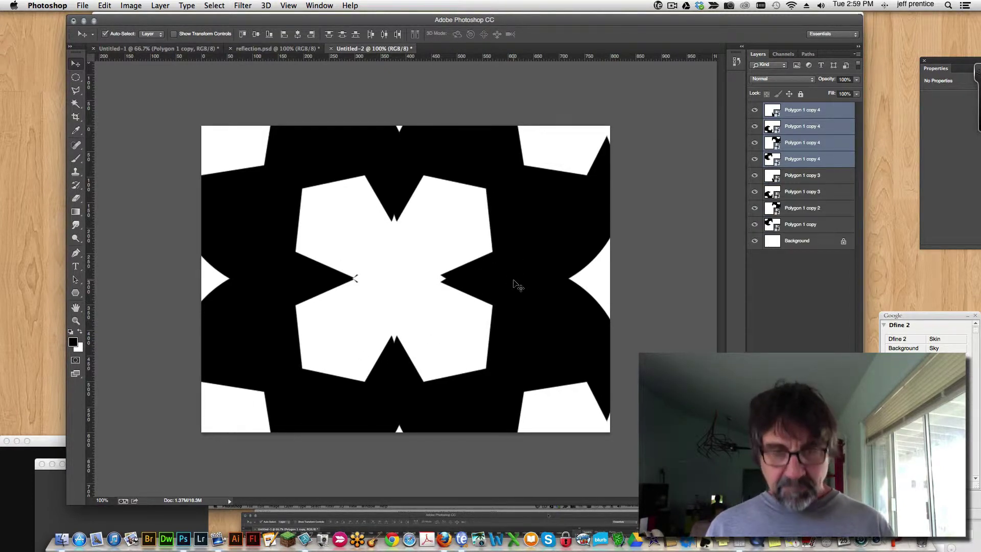
key("ctrl+t")
left_click_drag(615, 69, 396, 277)
left_click_drag(376, 337, 486, 235)
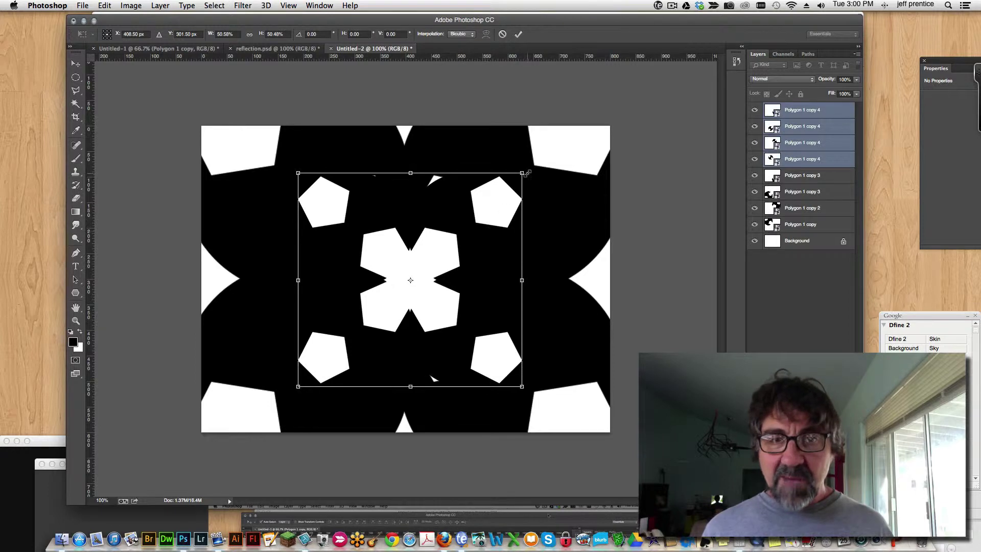
left_click_drag(522, 172, 406, 285)
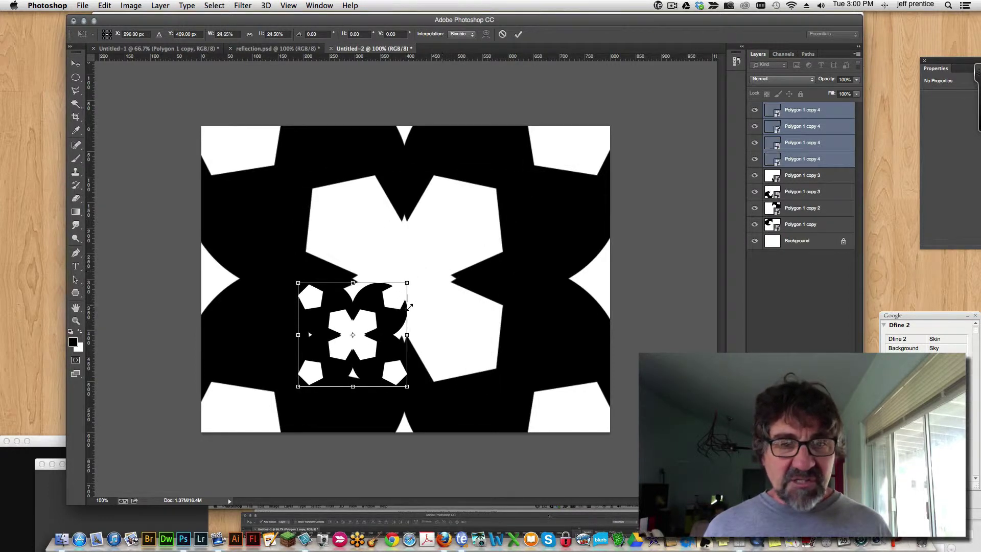
Move the small copy into the white centre of the large motif and rotate it -135°
left_click_drag(394, 325, 441, 264)
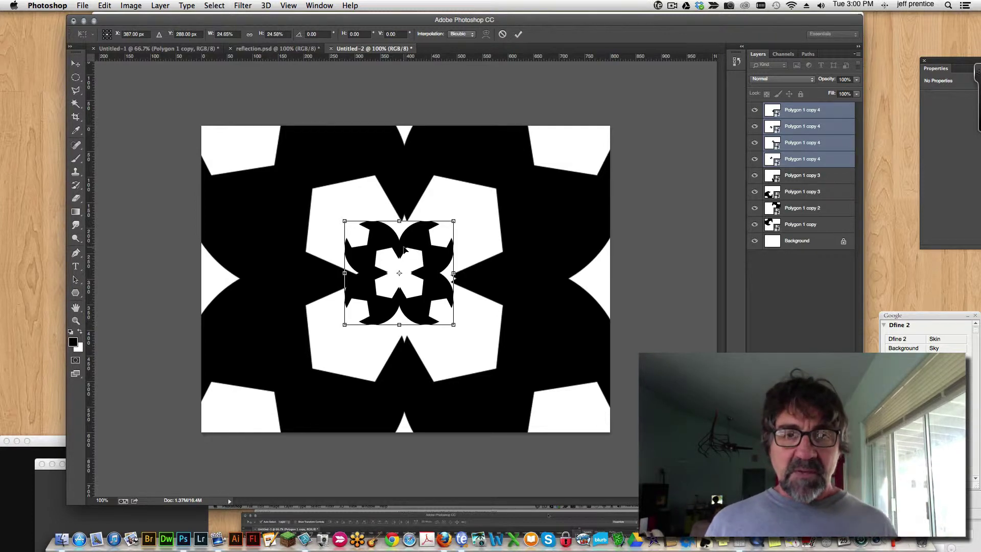
mouse_move(423, 258)
left_mouse_down()
mouse_move(440, 250)
mouse_move(428, 256)
left_mouse_up()
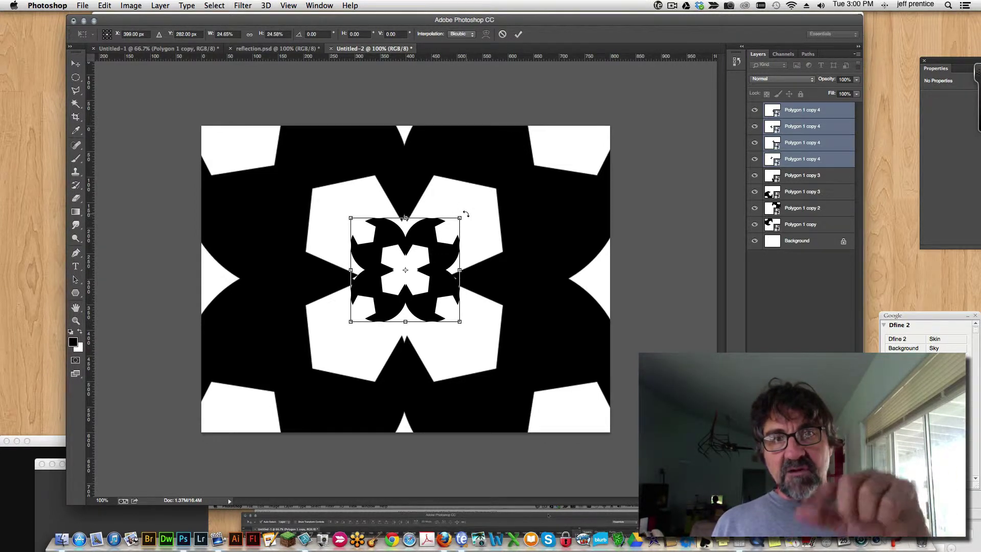
left_click_drag(467, 216, 369, 267)
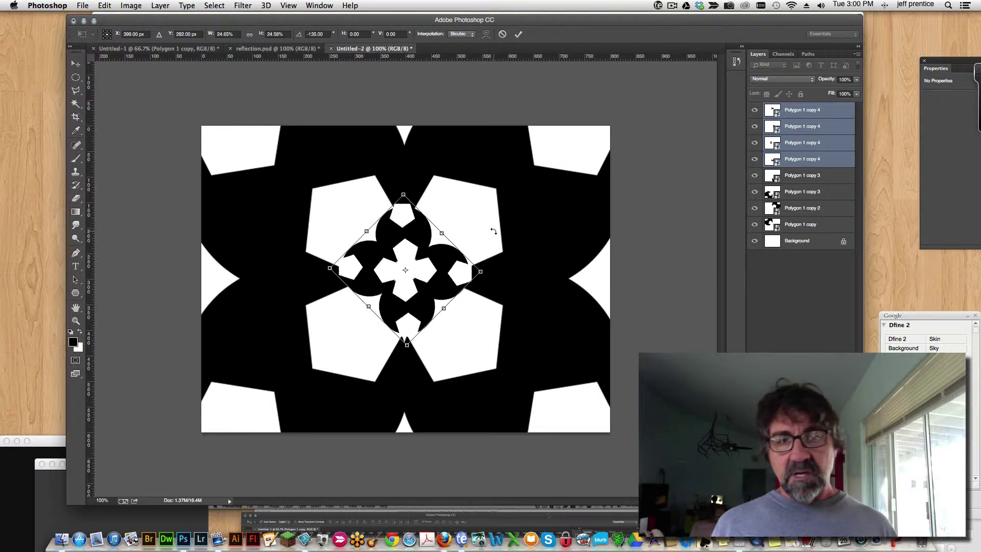
key("Return")
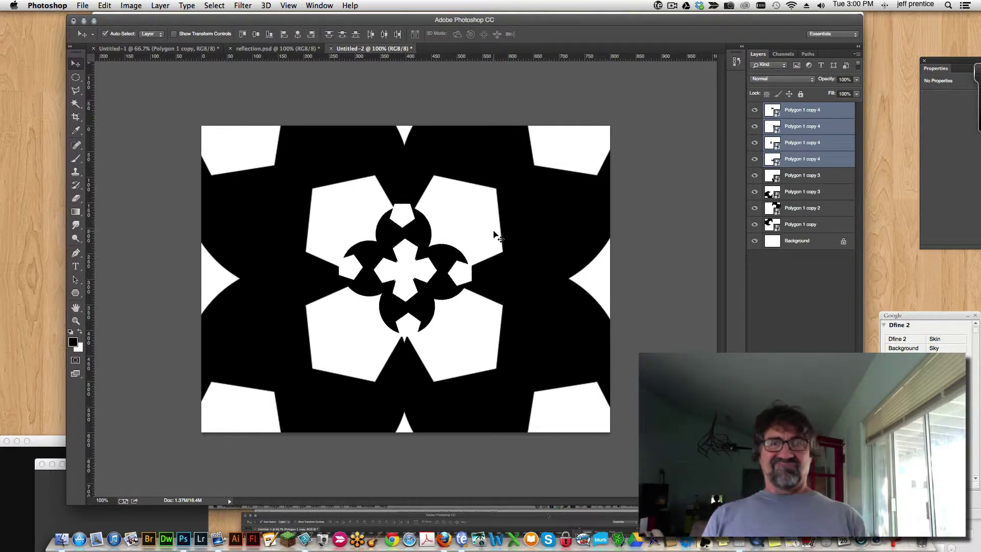
Rotate the small motif about 1.7° clockwise and fine-tune its angle with a second slight rotation
key("super+t")
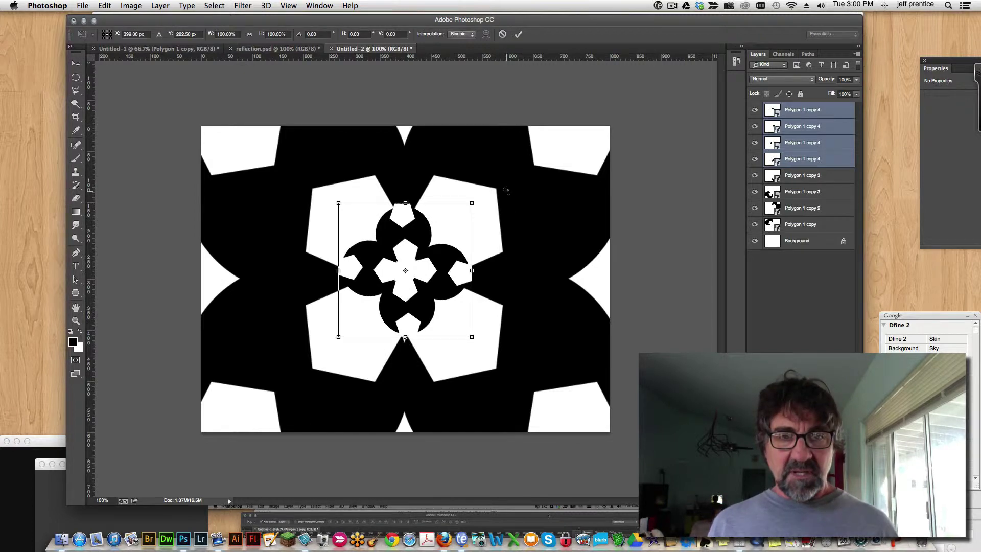
left_click_drag(506, 190, 508, 194)
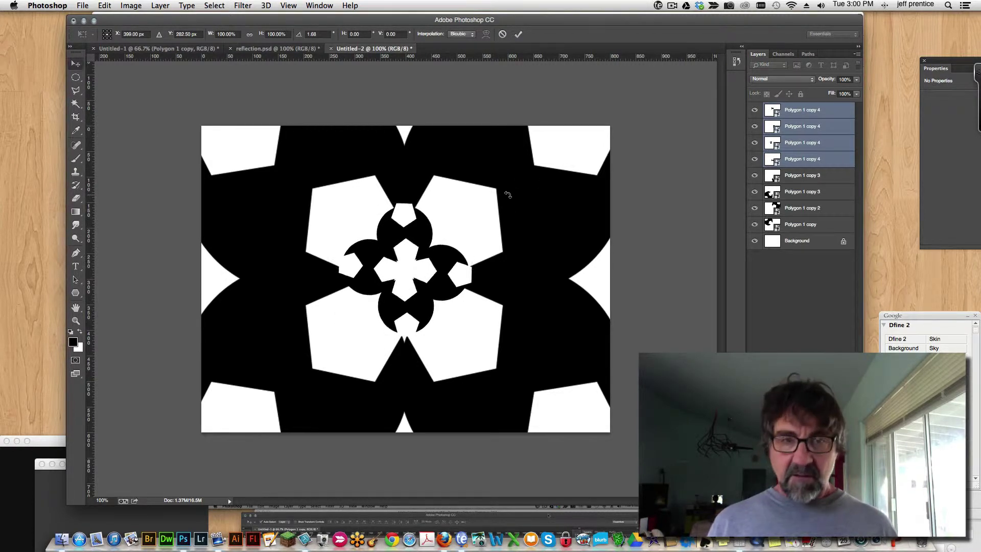
key("Return")
key("super+t")
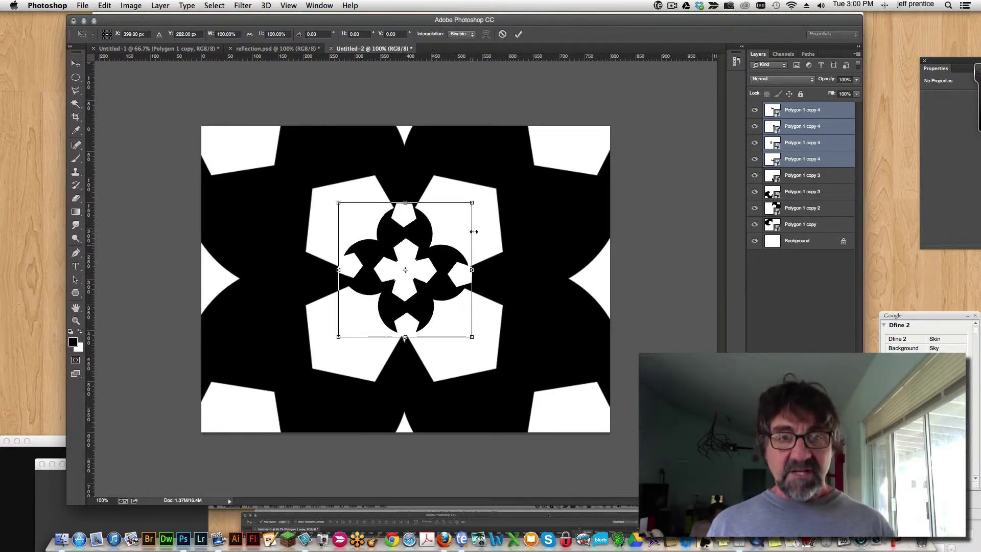
left_click_drag(486, 195, 486, 199)
key("Return")
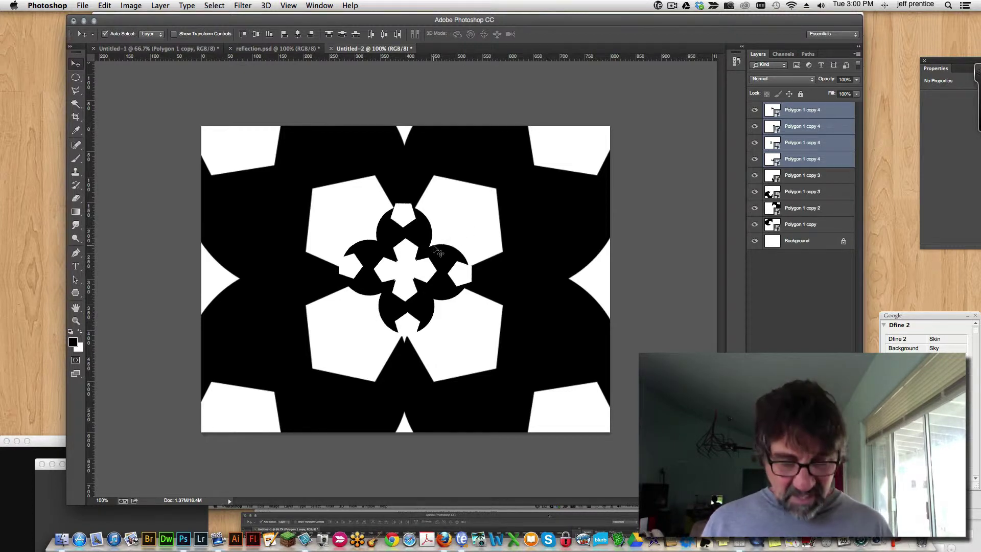
Enlarge the rotated motif so its tips reach the edges of the white centre shape, and re-centre it
key("super+t")
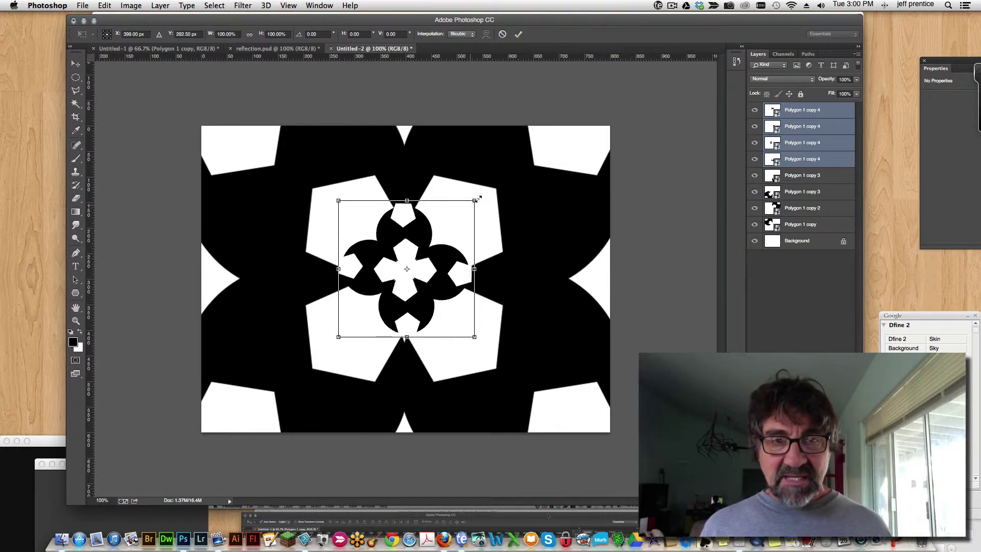
left_click_drag(478, 198, 509, 168)
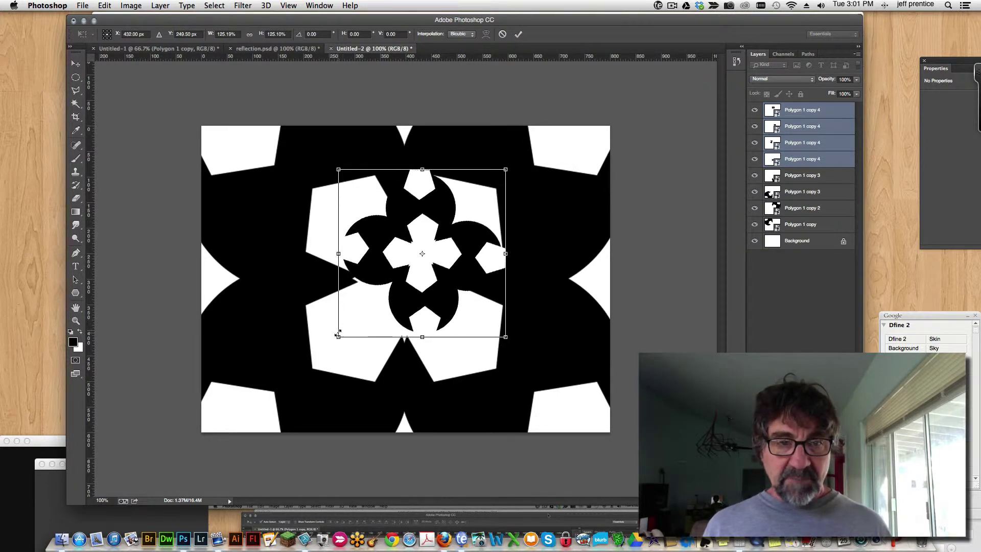
left_click_drag(338, 333, 291, 391)
key("Return")
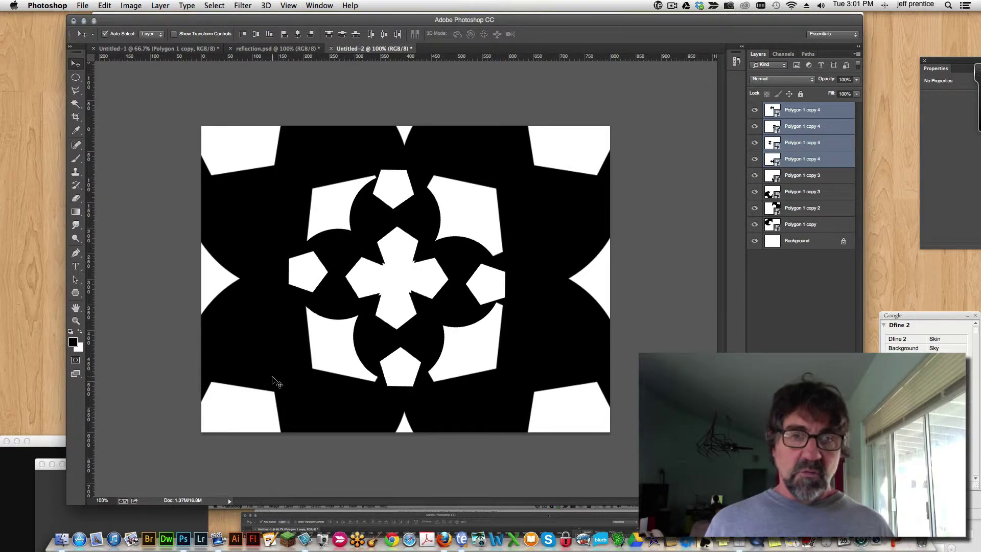
left_click_drag(432, 325, 438, 321)
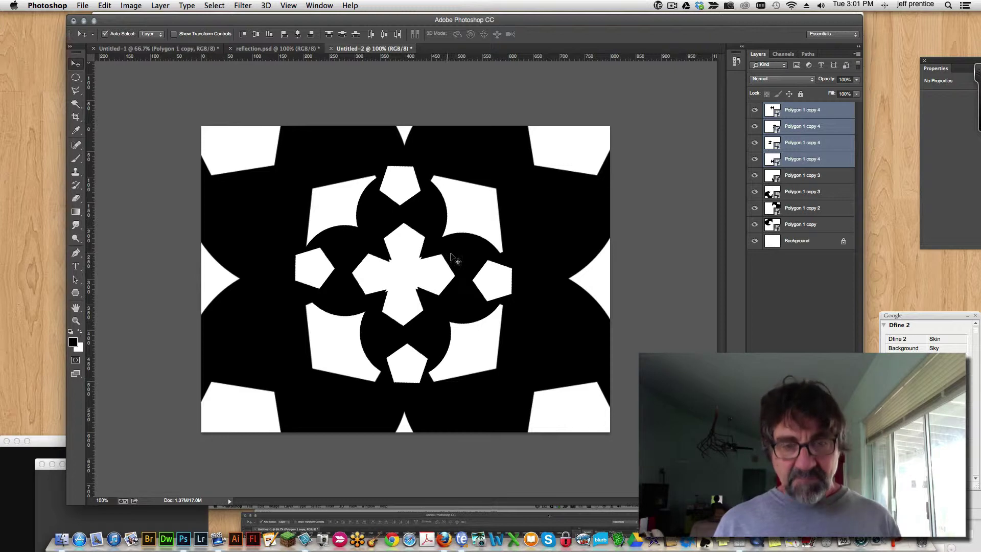
key("super+t")
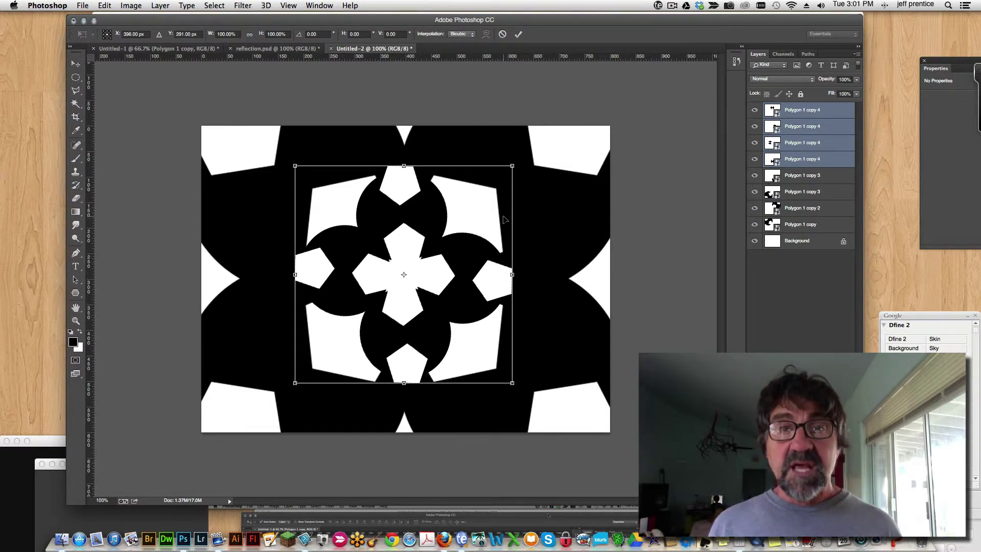
key("Return")
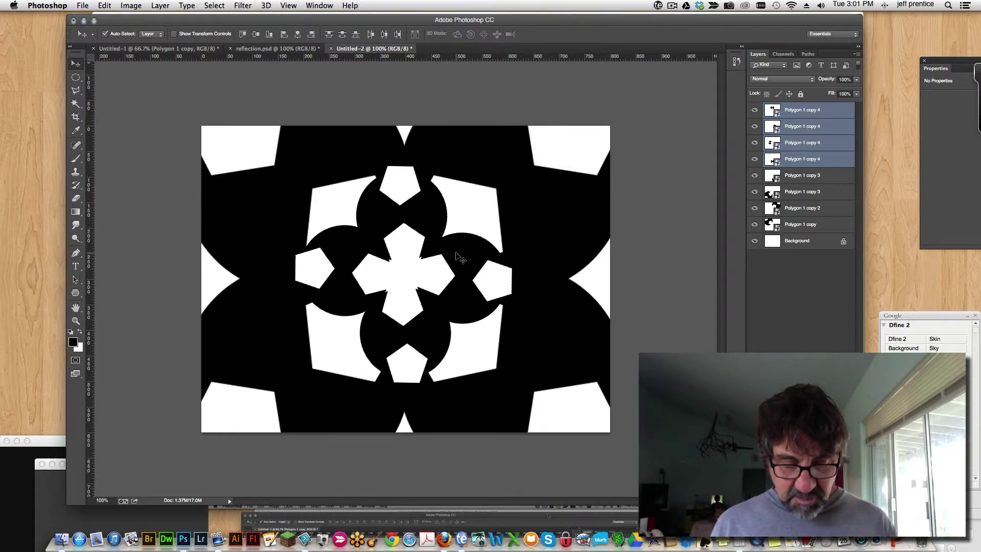
Duplicate the rotated motif's four layers, scale the copies to about 32%, rotate them about 55°, and place them at the centre
left_click_drag(477, 246, 477, 248)
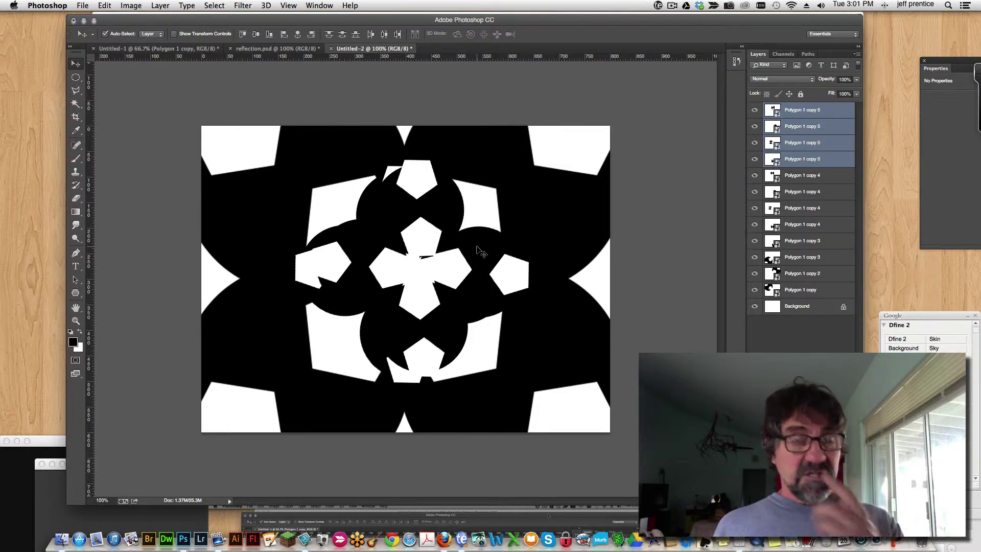
key("super+t")
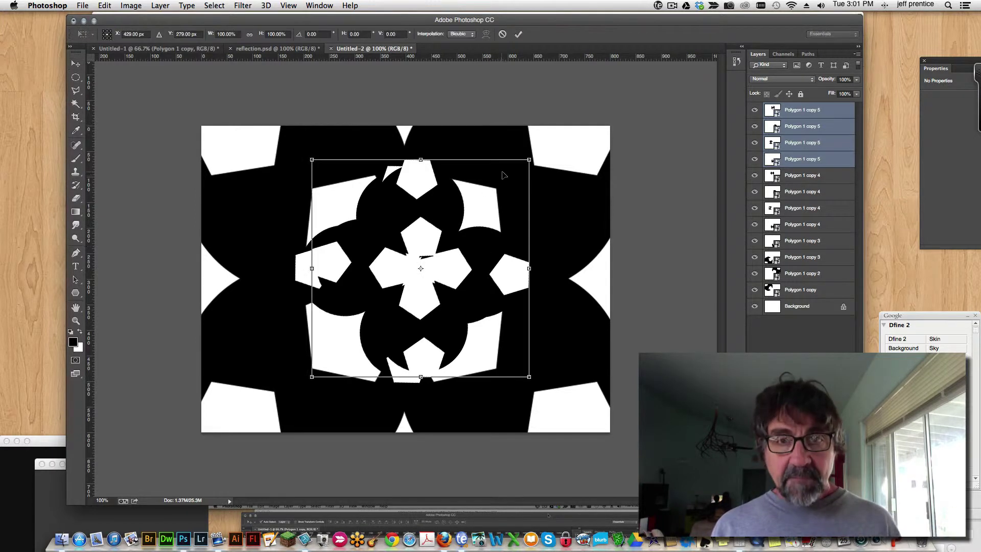
left_click_drag(532, 157, 417, 290)
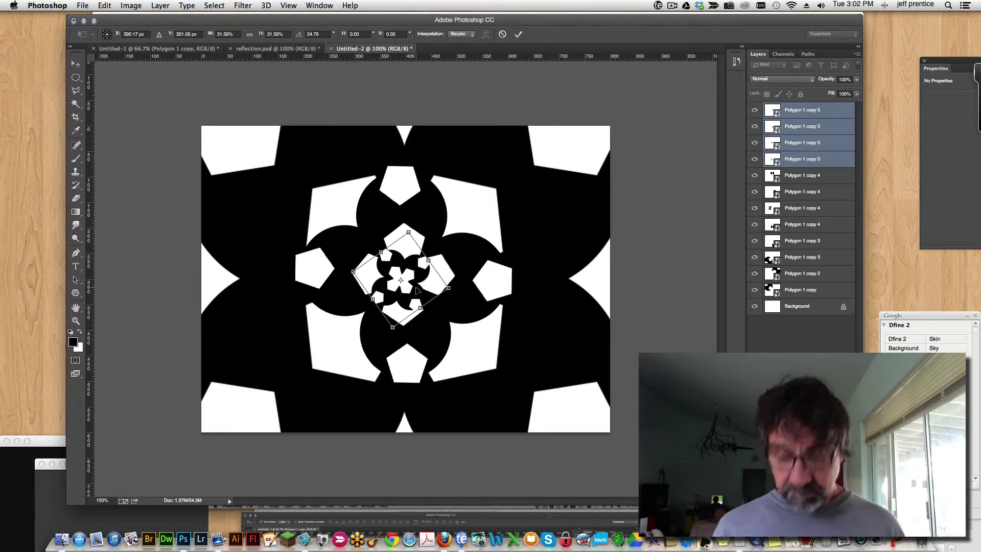
key("Return")
left_click(407, 284)
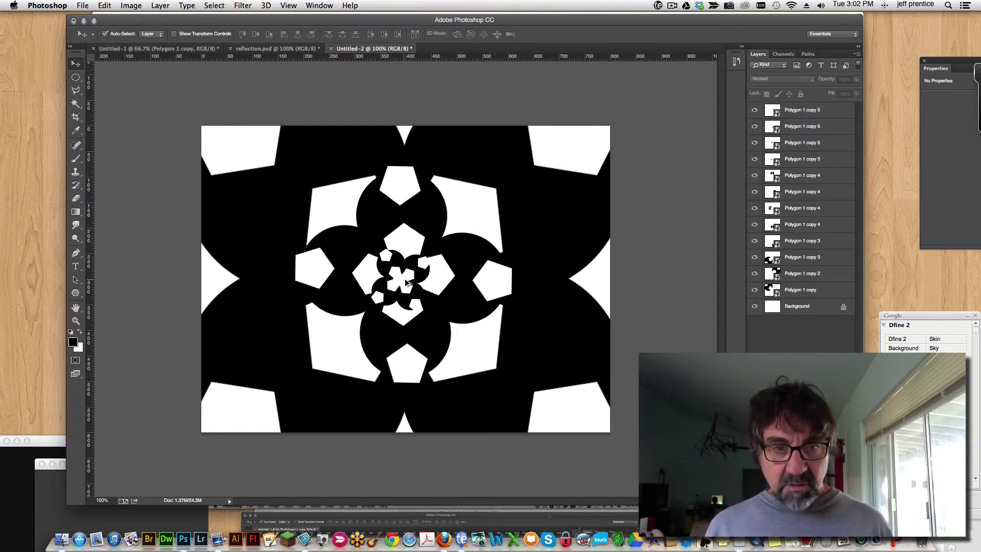
mouse_move(407, 284)
left_mouse_down()
mouse_move(425, 271)
mouse_move(415, 279)
left_mouse_up()
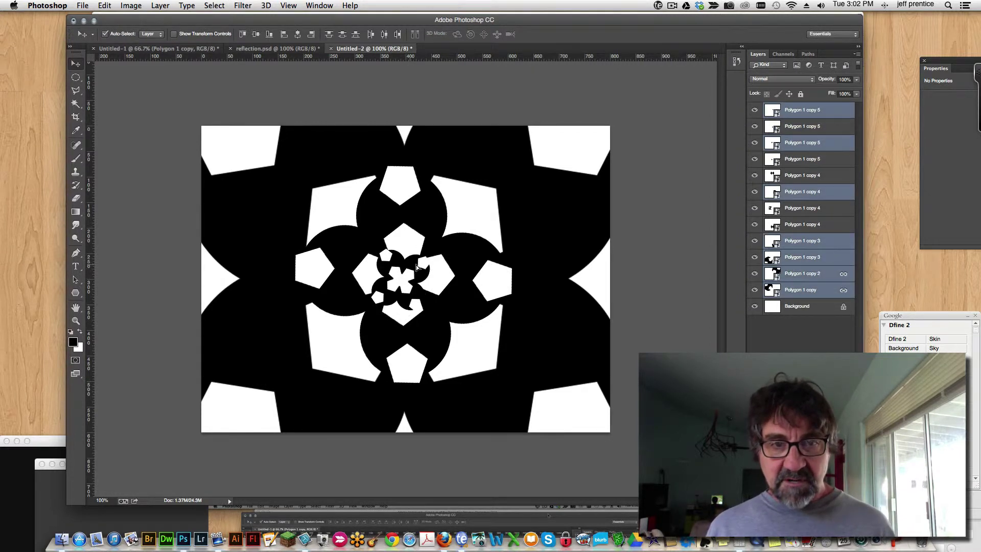
key("super+alt+z")
key("super+alt+z")
key("super+shift+z")
key("super+shift+z")
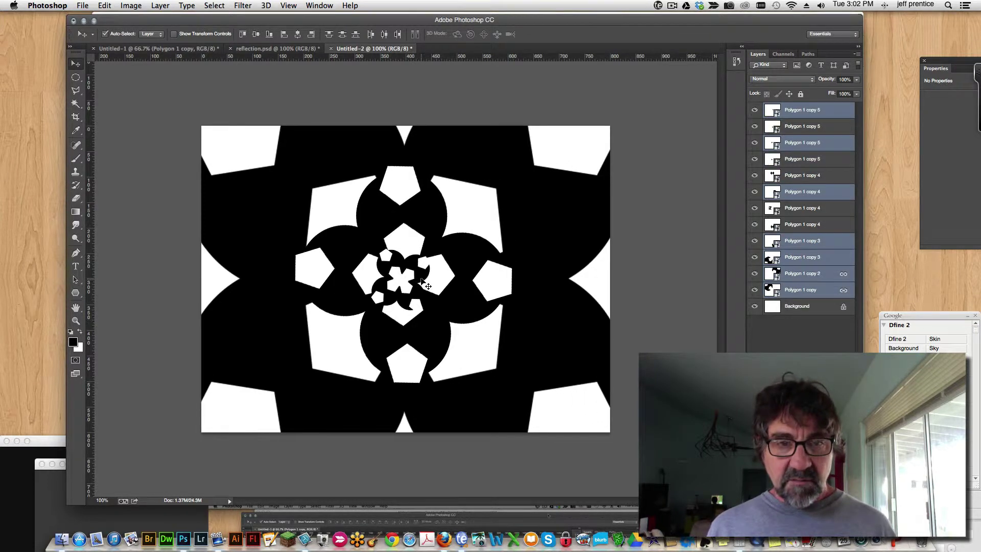
key("super+alt+z")
key("super+shift+z")
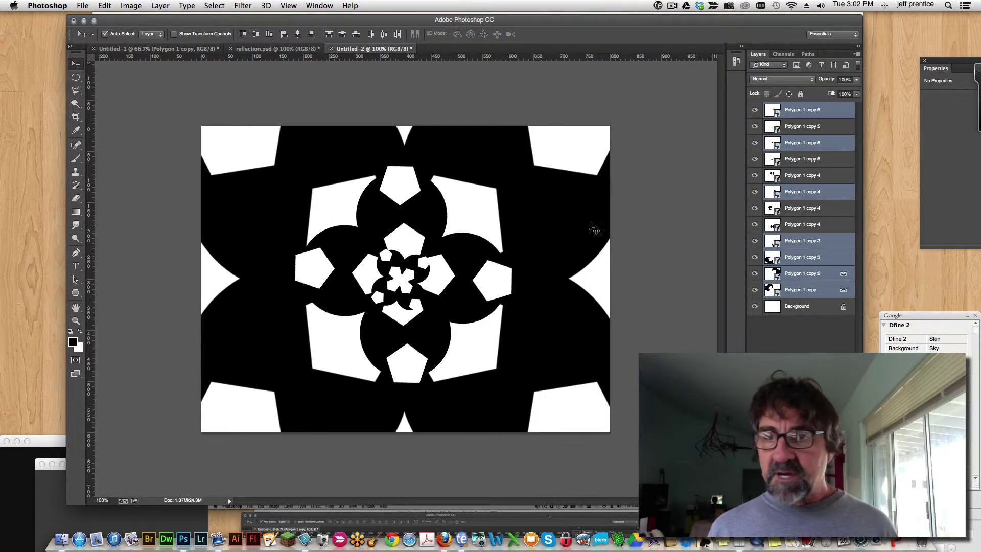
Duplicate the four Polygon 1 copy 5 layers of the central motif and scale the copies down to a much smaller motif
left_click(805, 128)
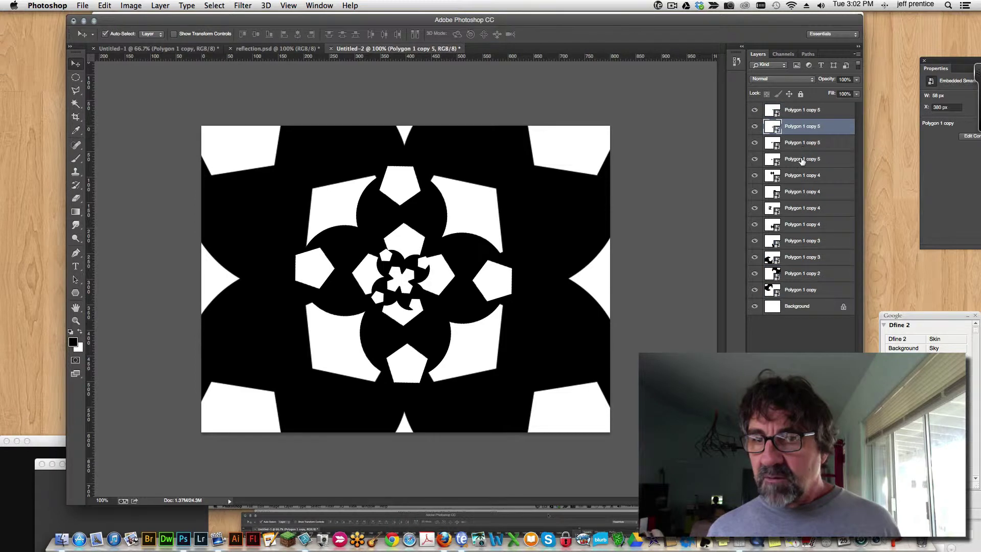
left_click(802, 161)
left_click(793, 113)
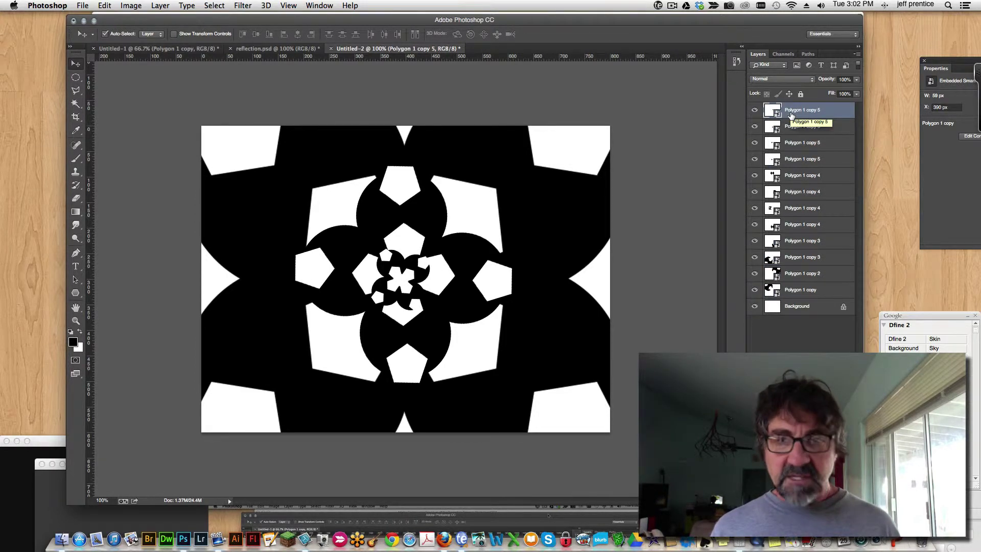
left_click(786, 162, "shift")
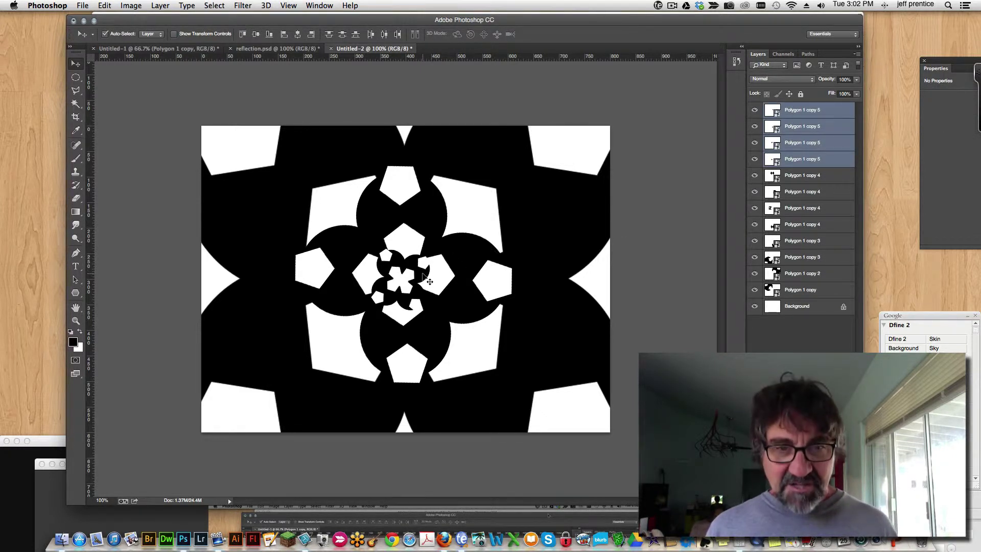
left_click_drag(424, 276, 408, 291)
key("super+t")
key("Return")
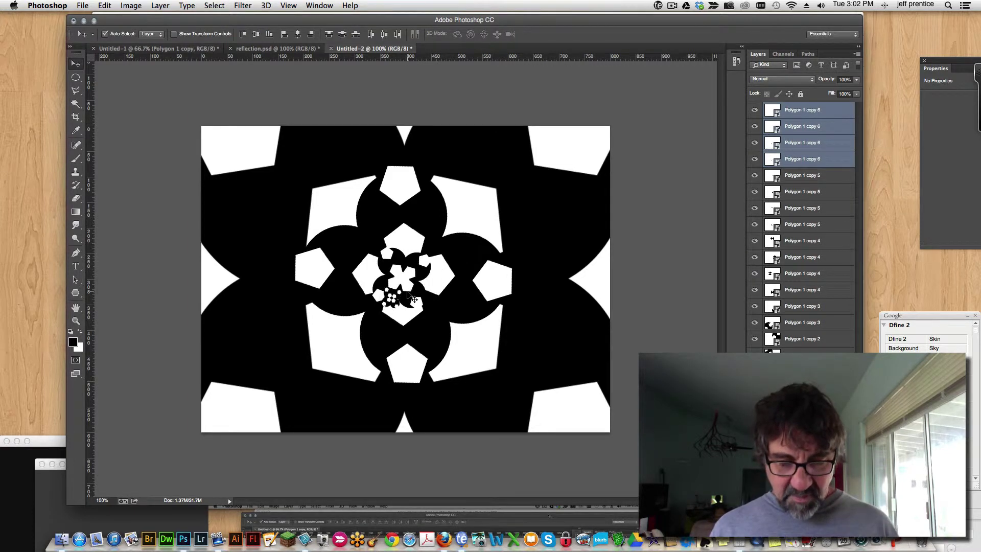
Move the new small motif up to the centre of the pattern and rotate it clockwise
key("shift+Up")
key("shift+Up")
key("shift+Up")
key("shift+Up")
key("shift+Right")
key("shift+Right")
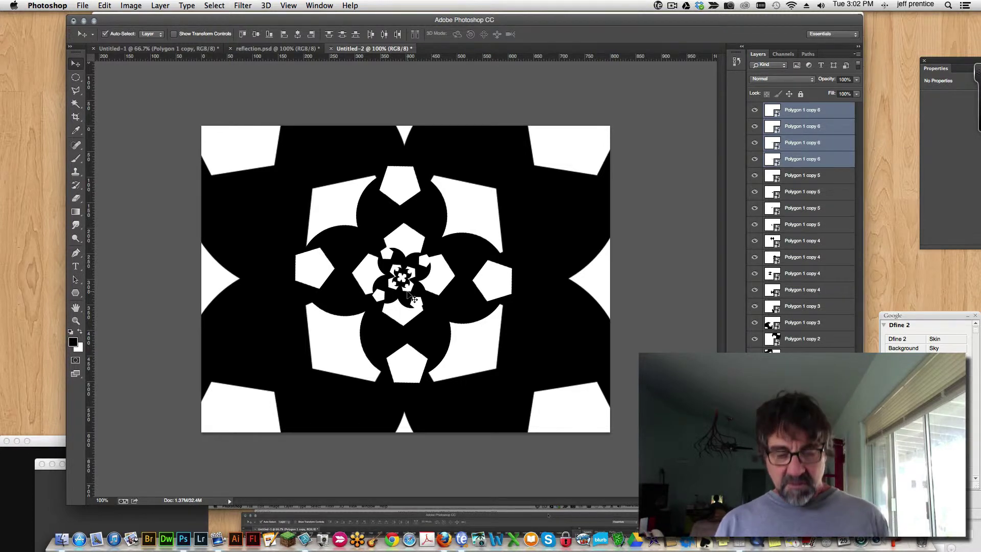
key("super+t")
left_click_drag(424, 263, 456, 285)
key("Return")
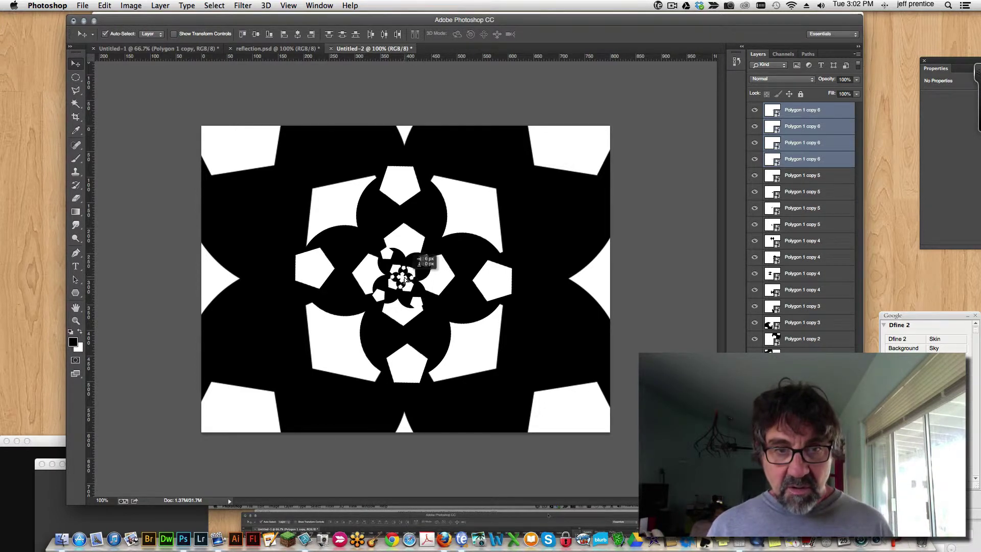
Duplicate all four Polygon 1 copy 6 layers, scale the copies to about 42.55%, and place them at the pattern's centre
left_click(470, 268, "shift")
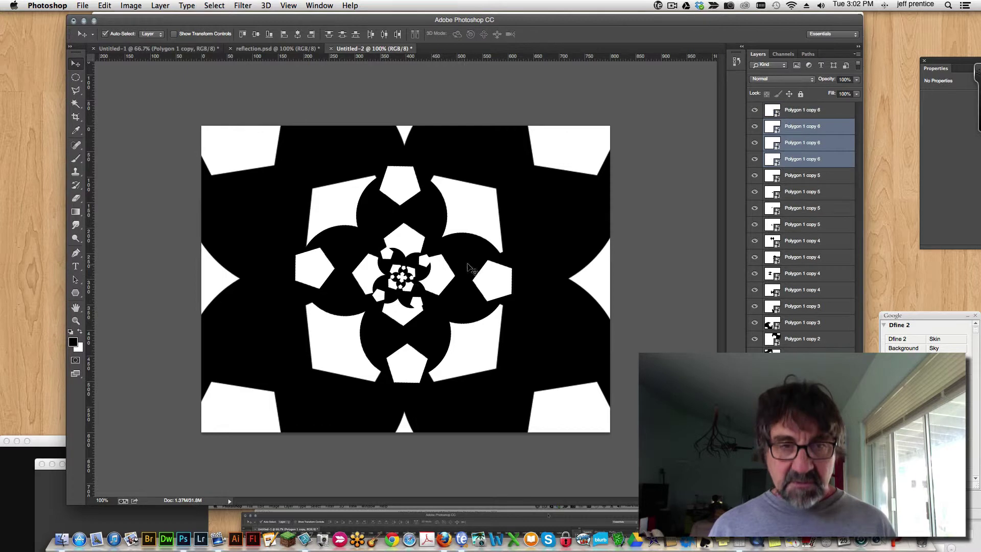
left_click(782, 113)
left_click(796, 159, "shift")
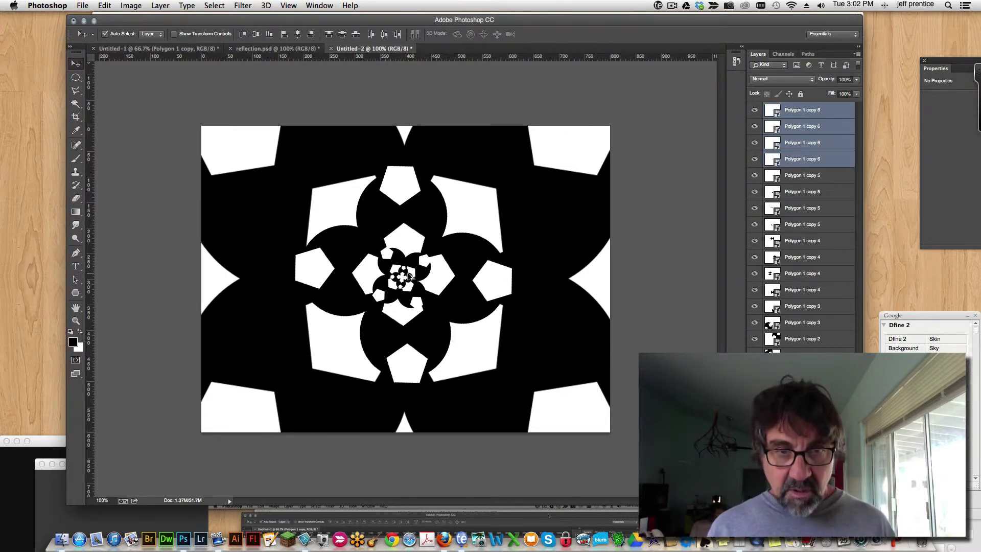
key("super+j")
key("super+t")
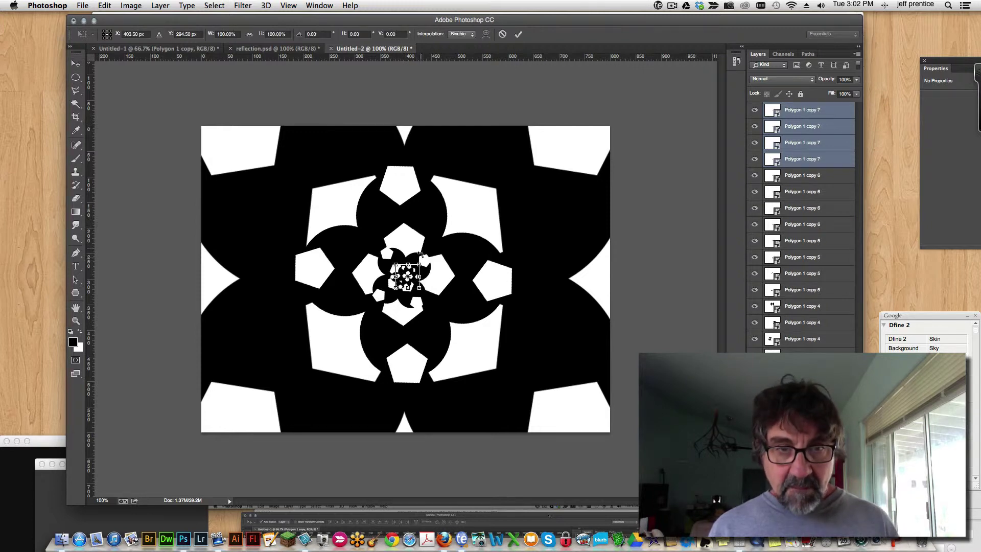
left_click_drag(421, 262, 413, 285)
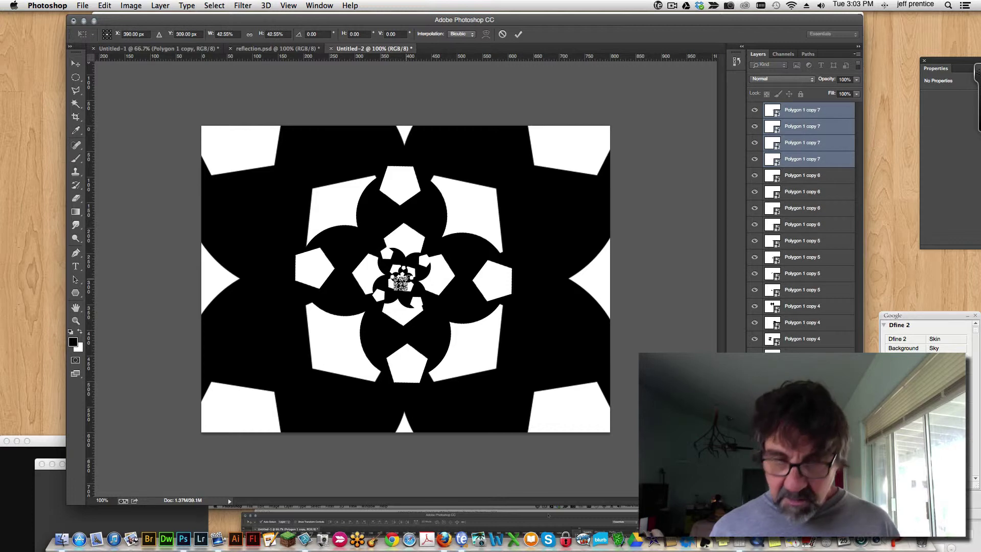
key("Return")
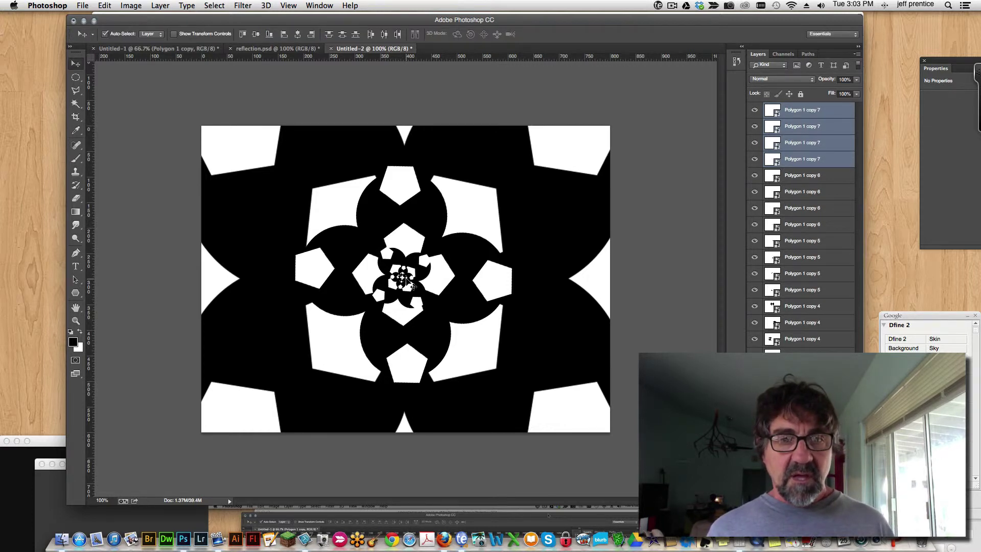
Fine-tune the transform of the smallest motif so it fits inside the shapes at the pattern's centre
left_click(76, 321)
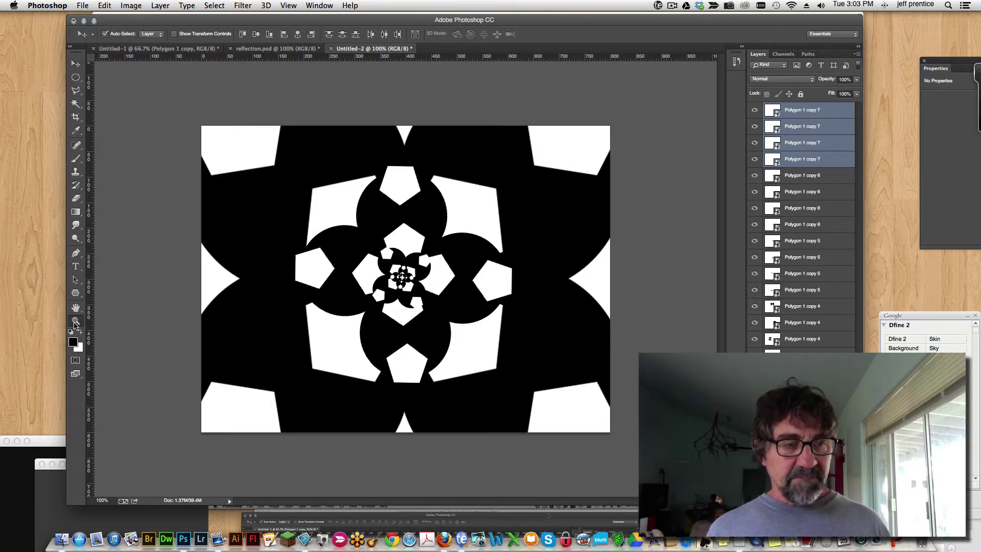
left_click_drag(446, 308, 461, 325)
key("super+t")
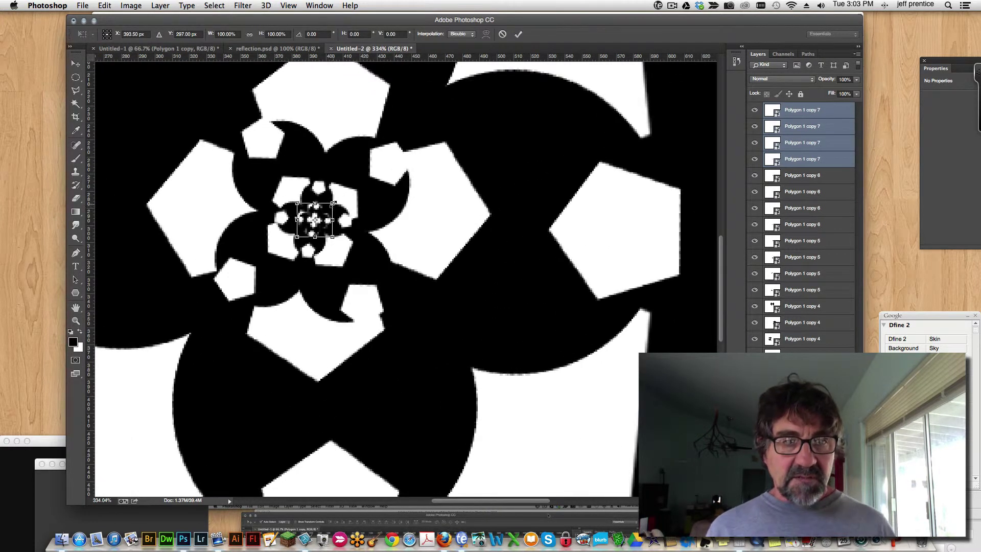
left_click_drag(333, 206, 330, 215)
key("Return")
key("v")
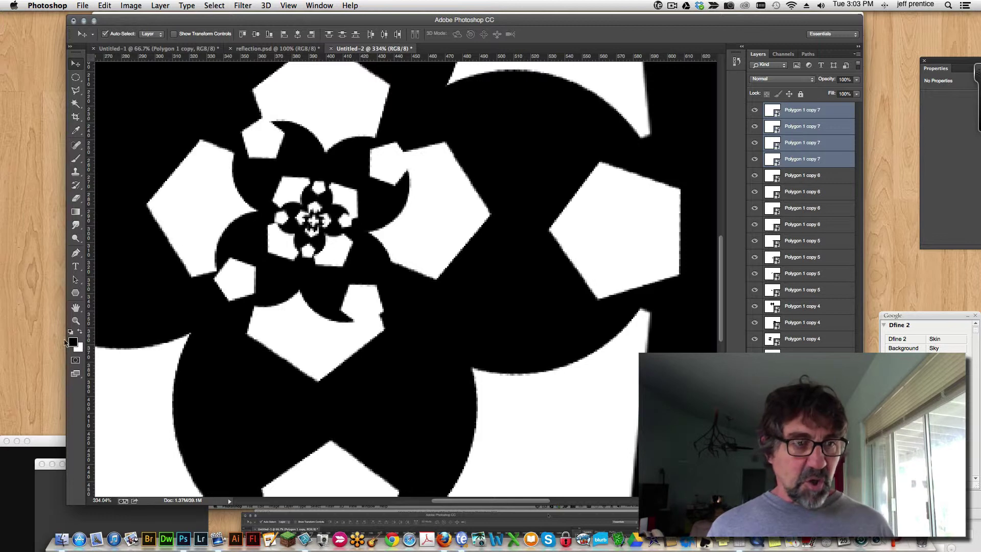
left_click(76, 322)
double_click(75, 321)
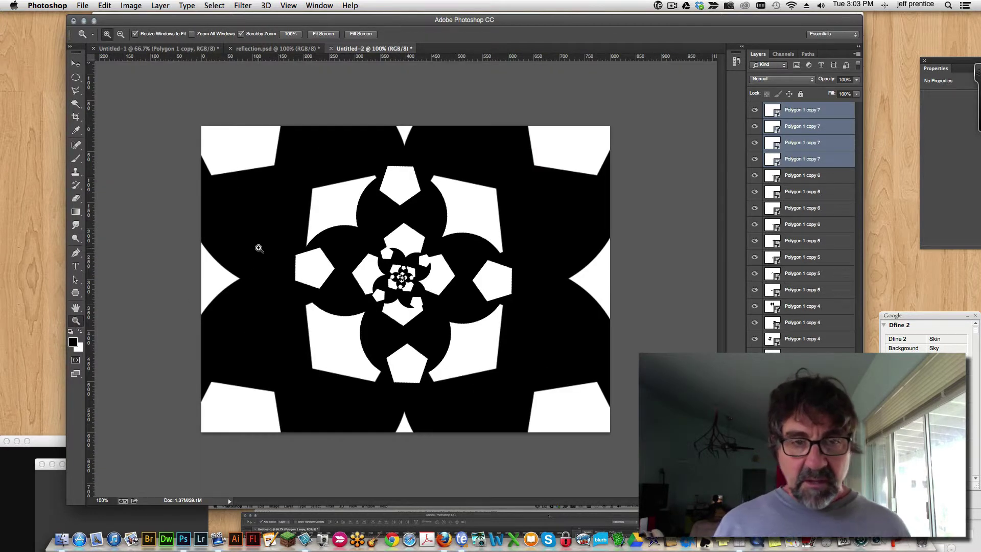
key("ctrl+t")
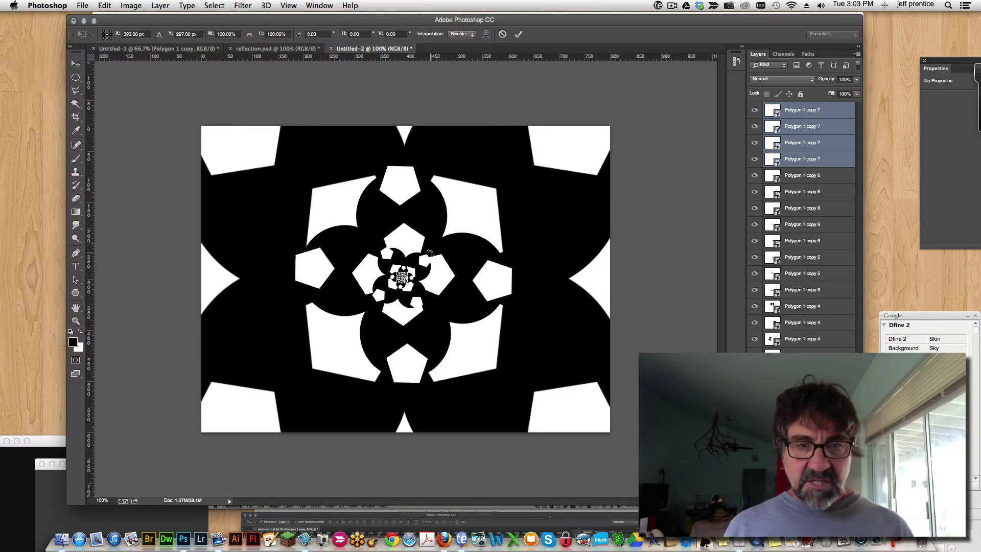
key("Return")
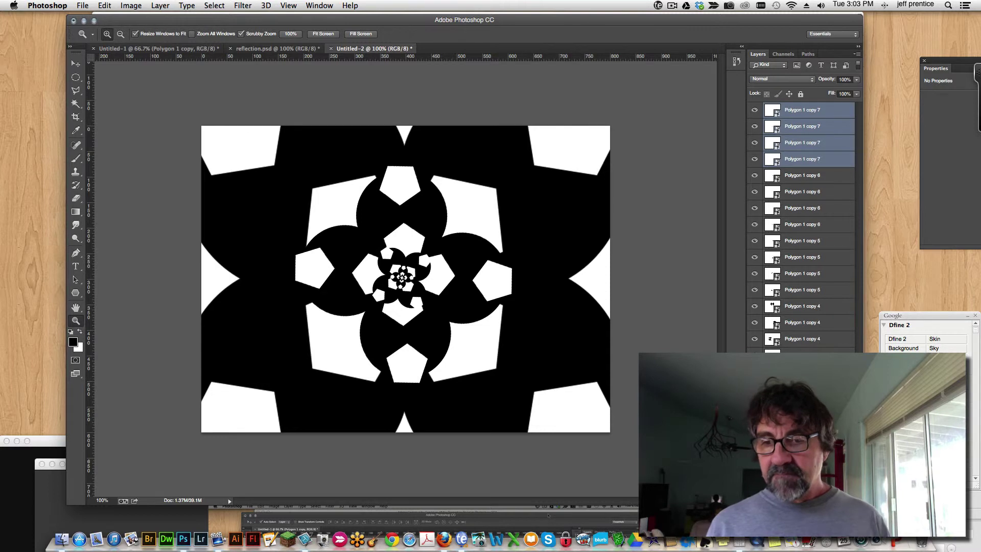
Add a new top layer and outline the whole canvas on it with a 1 px black centred stroke, then deselect
key("super+alt+shift+n")
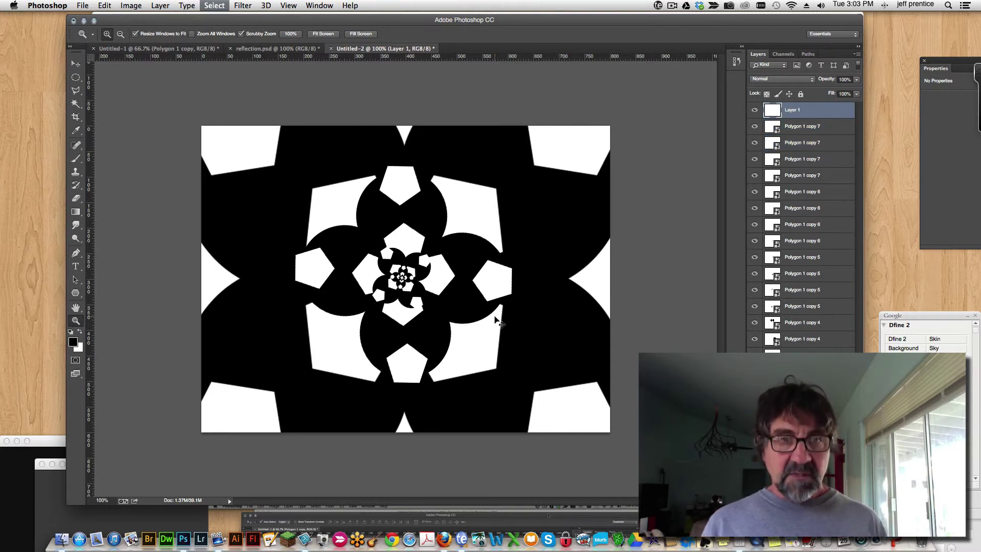
key("super+a")
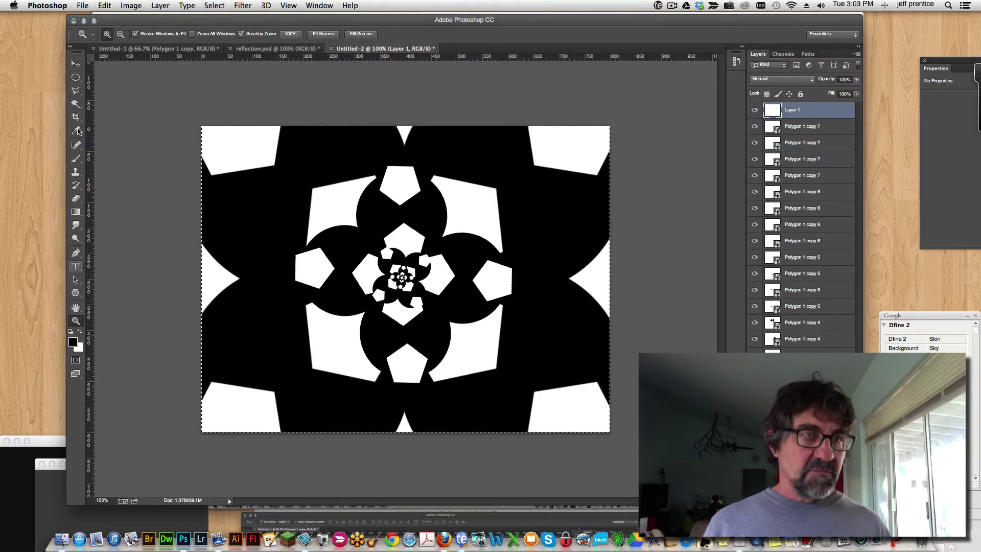
left_click(125, 4)
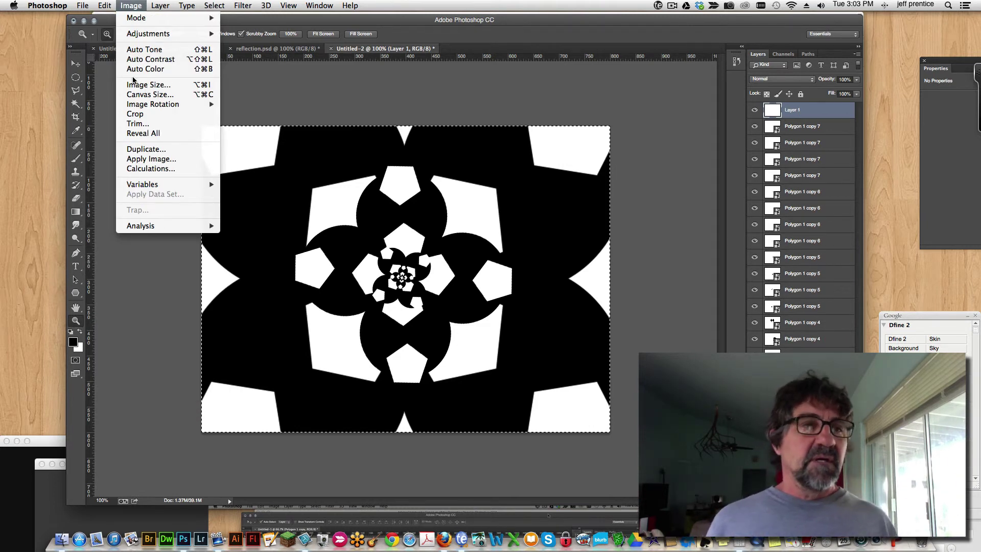
mouse_move(110, 5)
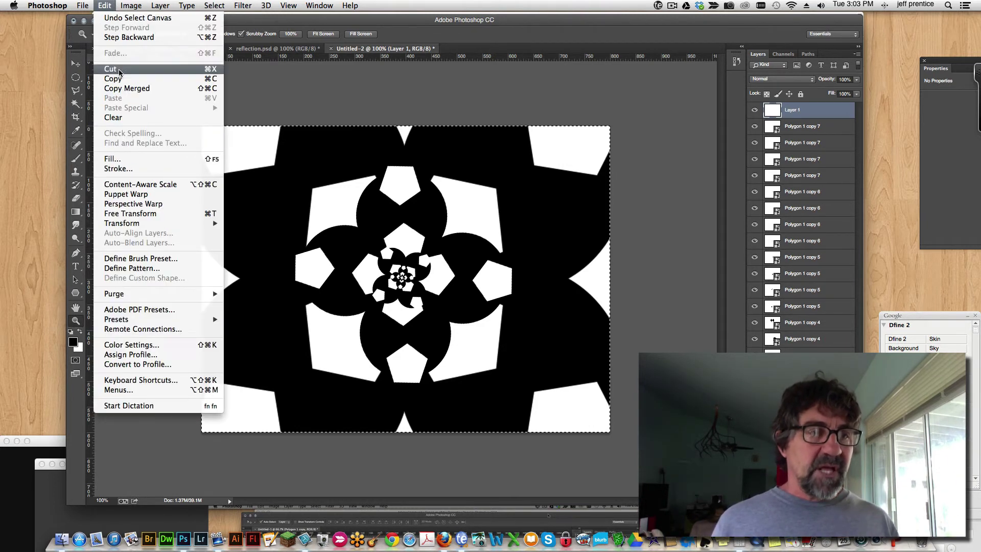
left_click(132, 168)
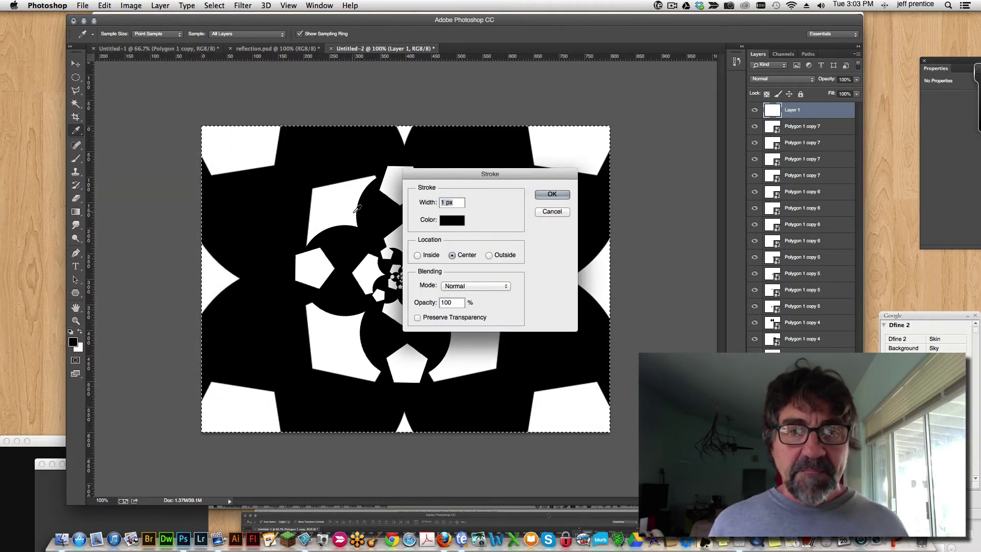
key("Return")
key("super+d")
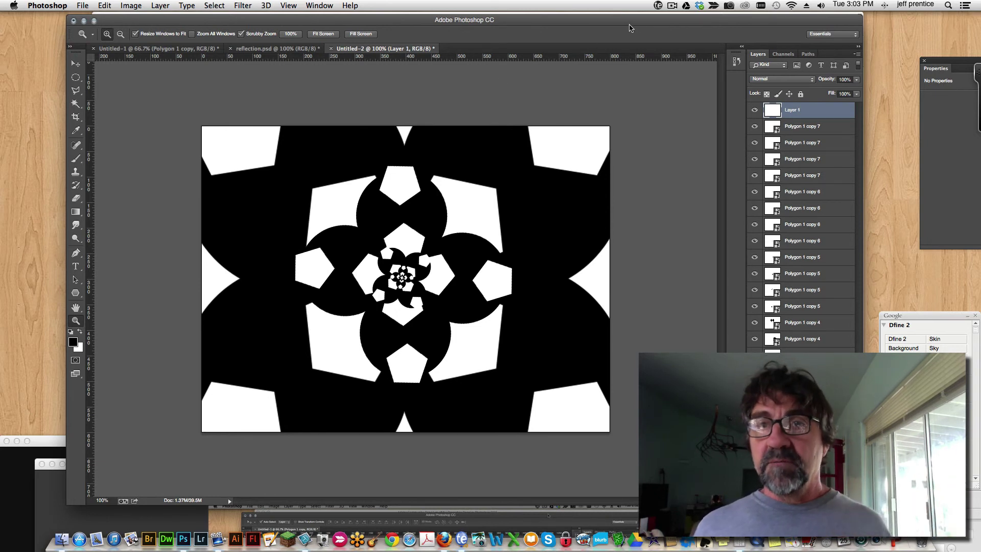
left_click(672, 8)
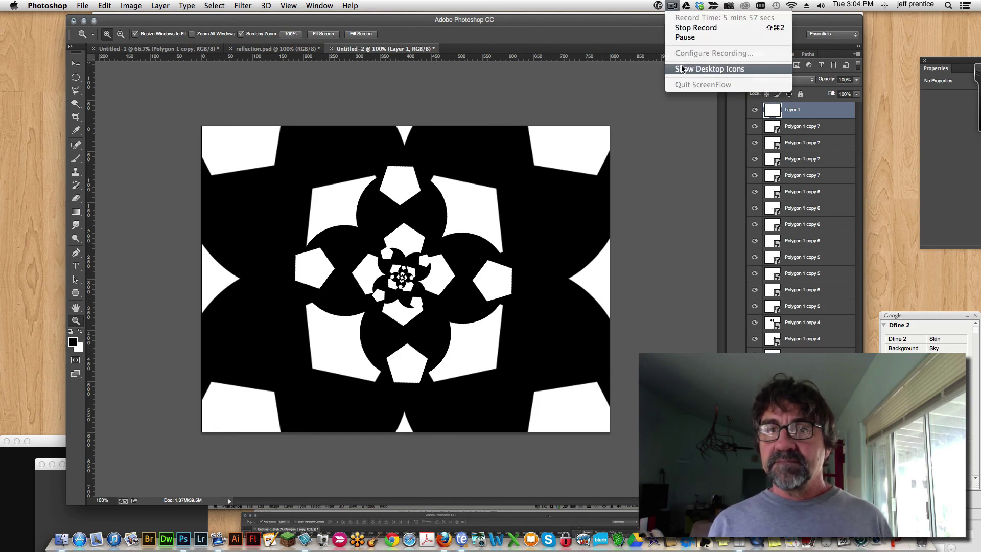